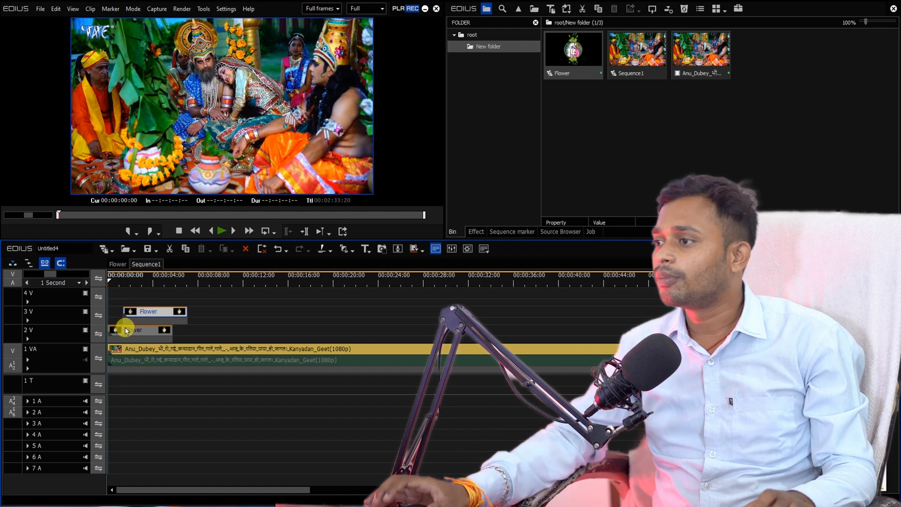
Play back the sequence containing the two overlaid Flower clips
{"action": "key", "text": "space"}
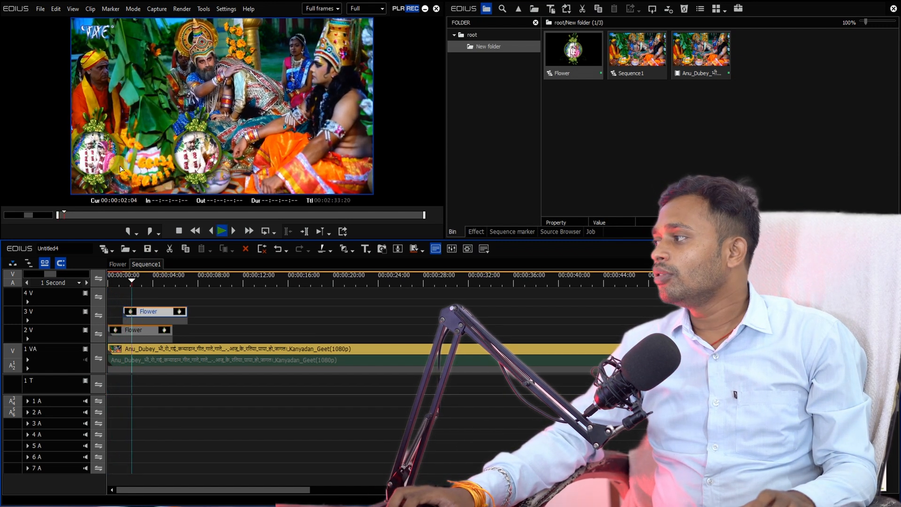
{"action": "left_click_drag", "start_coordinate": [145, 312], "coordinate": [156, 314]}
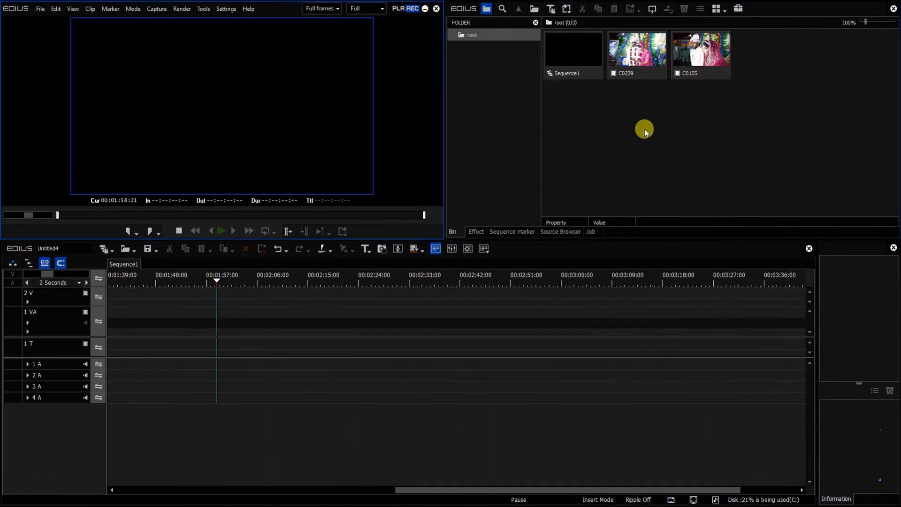
Import the frame images 001 FRM.Tiff and 02.png from New folder on the Desktop into the bin
{"action": "left_click_drag", "start_coordinate": [643, 129], "coordinate": [688, 77]}
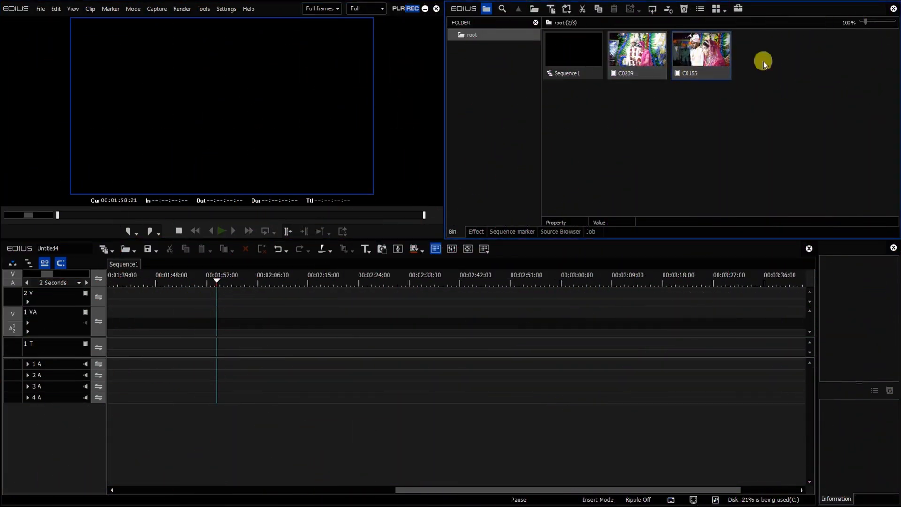
{"action": "double_click", "coordinate": [649, 140]}
{"action": "left_click", "coordinate": [126, 75]}
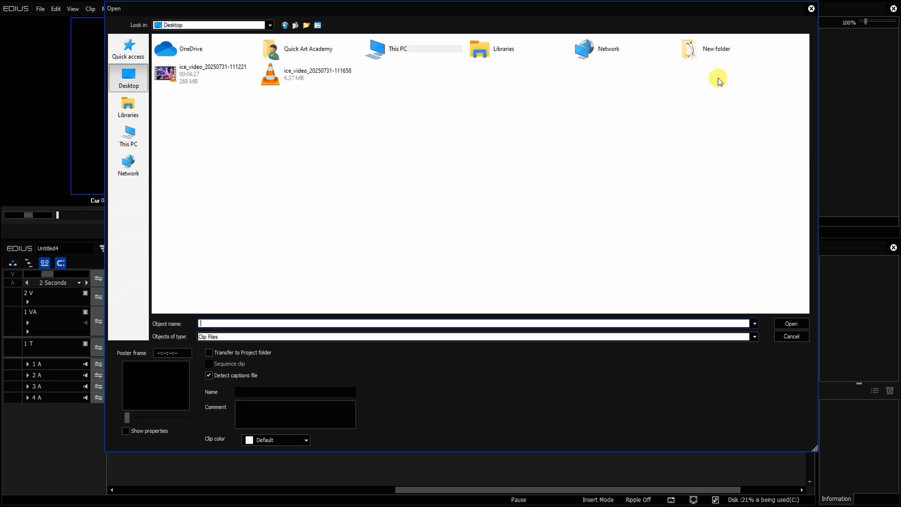
{"action": "double_click", "coordinate": [703, 52]}
{"action": "key", "text": "ctrl+a"}
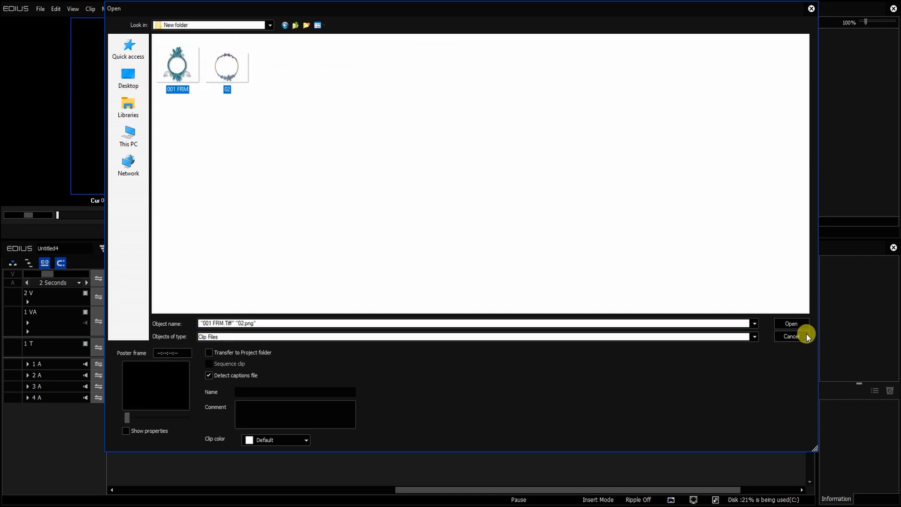
{"action": "left_click", "coordinate": [797, 324]}
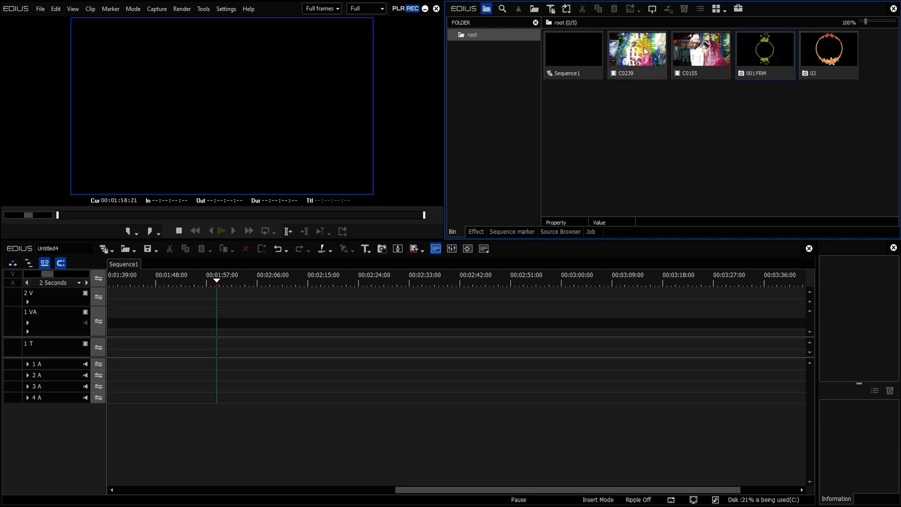
Place clip C0239 at the start of the 1 VA track without a gap before it and play it back
{"action": "left_click", "coordinate": [637, 60]}
{"action": "left_click_drag", "start_coordinate": [642, 59], "coordinate": [134, 322]}
{"action": "key", "text": "BackSpace"}
{"action": "left_click", "coordinate": [156, 321]}
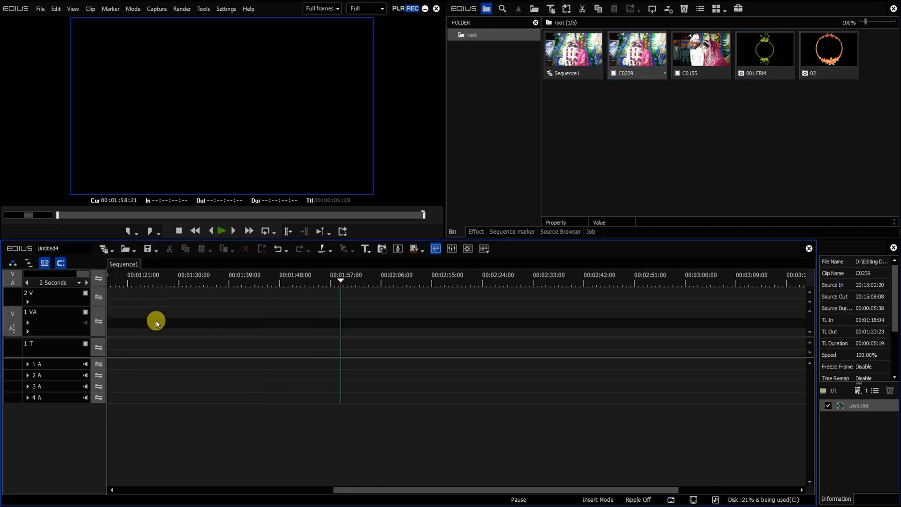
{"action": "key", "text": "Home"}
{"action": "key", "text": "space"}
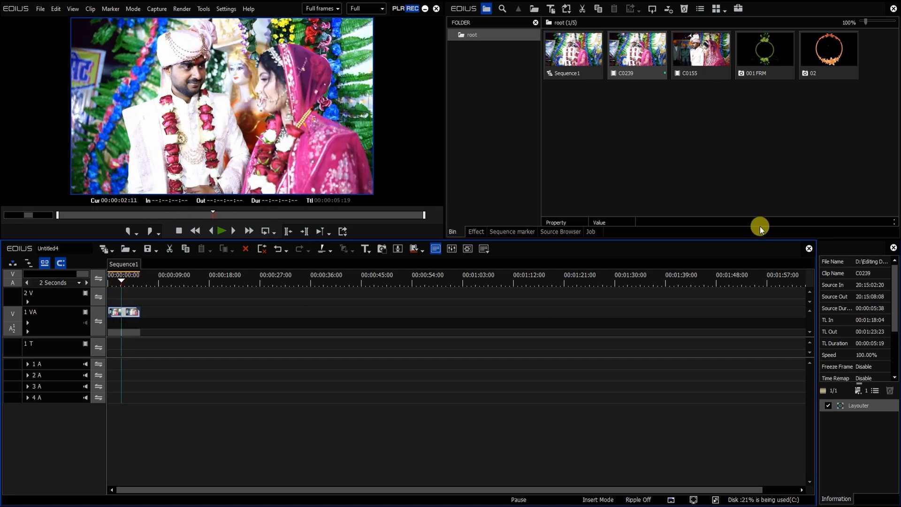
Place the 02 frame image on track 2 V and align it over the full length of the C0239 clip
{"action": "left_click_drag", "start_coordinate": [817, 57], "coordinate": [166, 296]}
{"action": "left_click", "coordinate": [171, 277]}
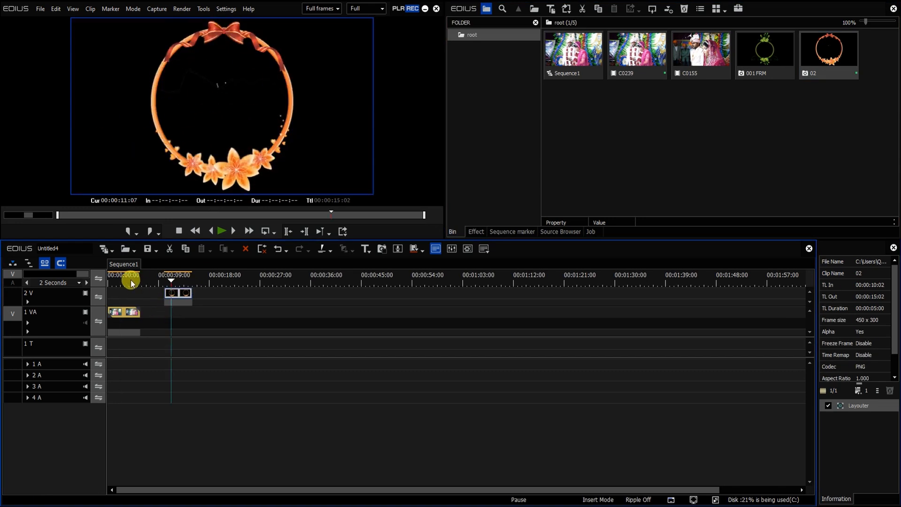
{"action": "left_click", "coordinate": [117, 278]}
{"action": "left_click", "coordinate": [120, 314]}
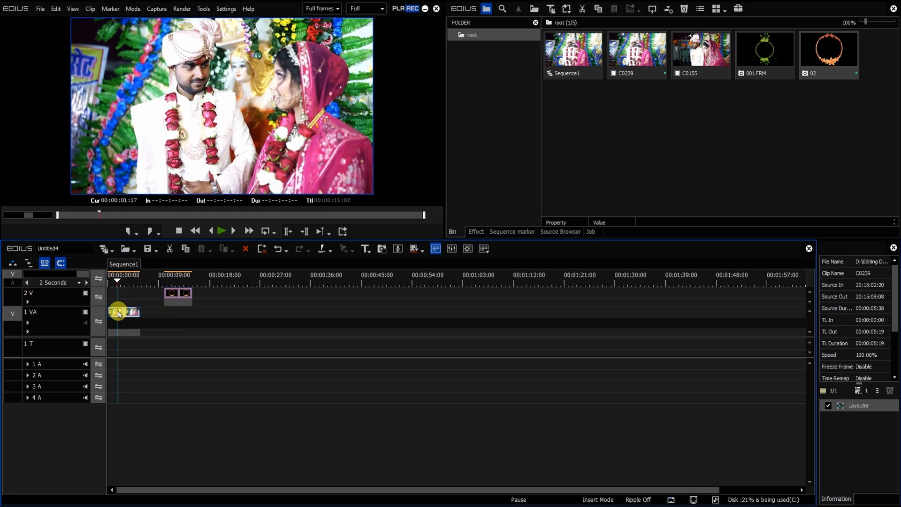
{"action": "left_click_drag", "start_coordinate": [179, 293], "coordinate": [140, 295]}
{"action": "left_click", "coordinate": [126, 284]}
{"action": "left_click", "coordinate": [131, 293]}
Scale clip C0239 to 51.55% in the Layouter and set its vertical position to -3.14% to fit the couple inside the frame
{"action": "left_click", "coordinate": [132, 313]}
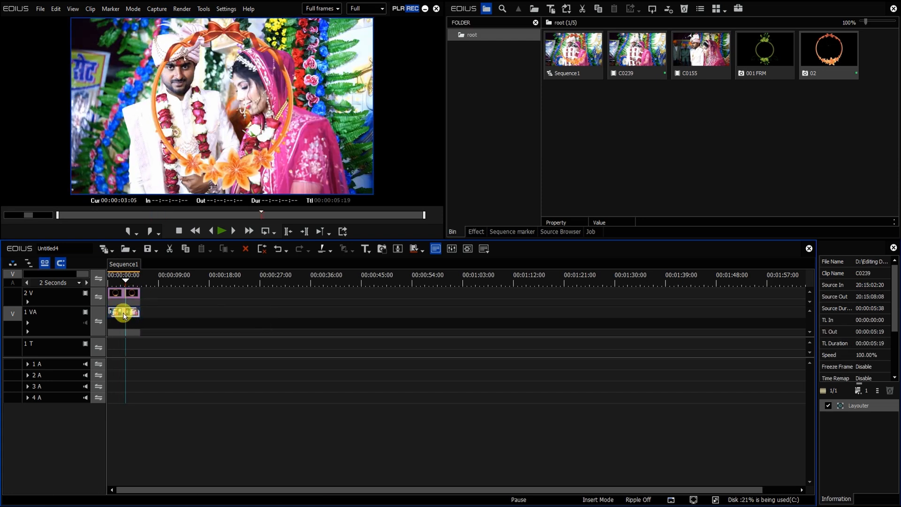
{"action": "double_click", "coordinate": [858, 406]}
{"action": "left_click_drag", "start_coordinate": [566, 84], "coordinate": [519, 84]}
{"action": "left_click_drag", "start_coordinate": [628, 214], "coordinate": [596, 212]}
{"action": "left_click_drag", "start_coordinate": [340, 96], "coordinate": [421, 36]}
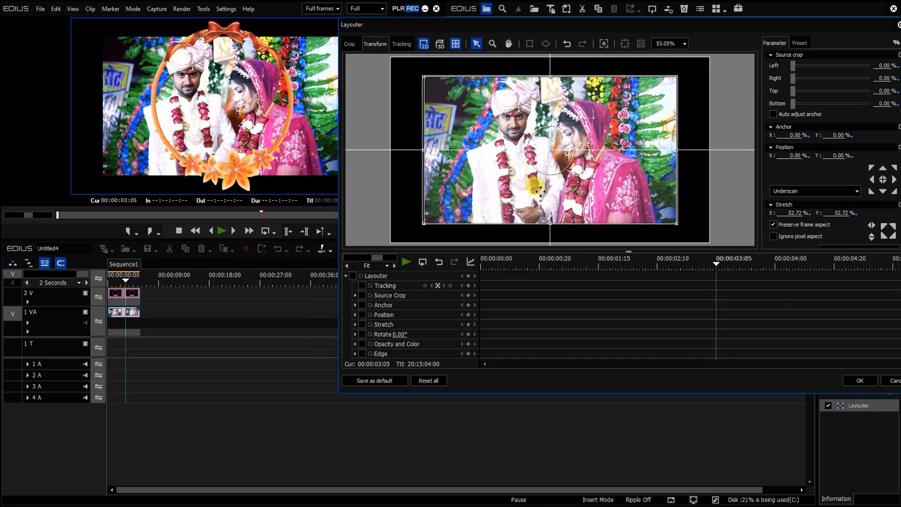
{"action": "left_click_drag", "start_coordinate": [424, 151], "coordinate": [427, 150]}
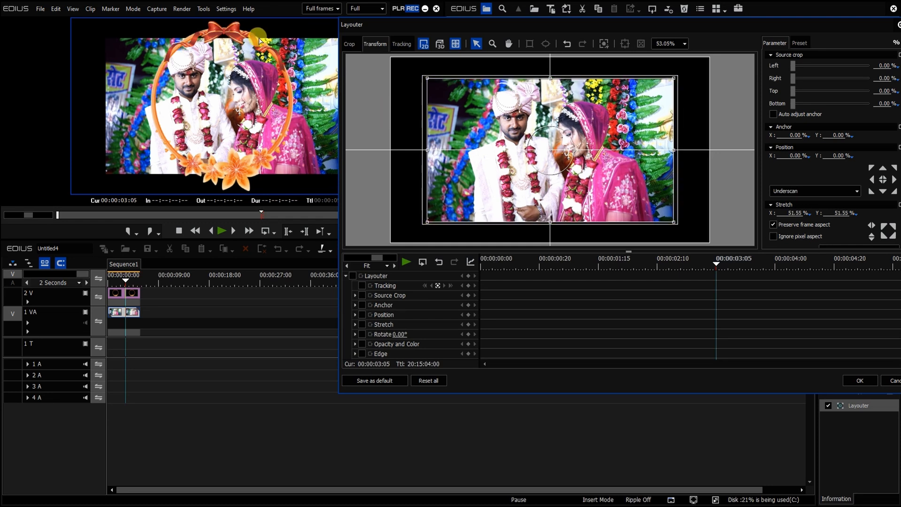
{"action": "left_click_drag", "start_coordinate": [555, 192], "coordinate": [554, 186]}
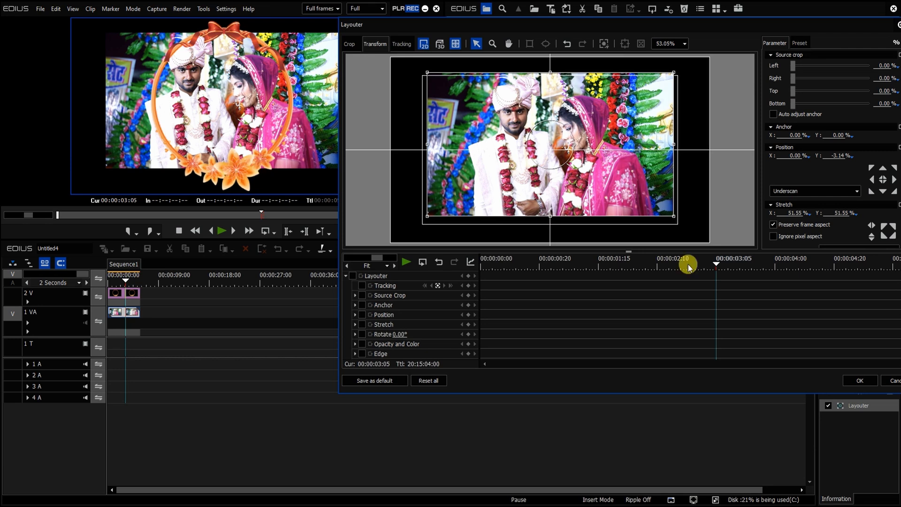
{"action": "left_click", "coordinate": [860, 382]}
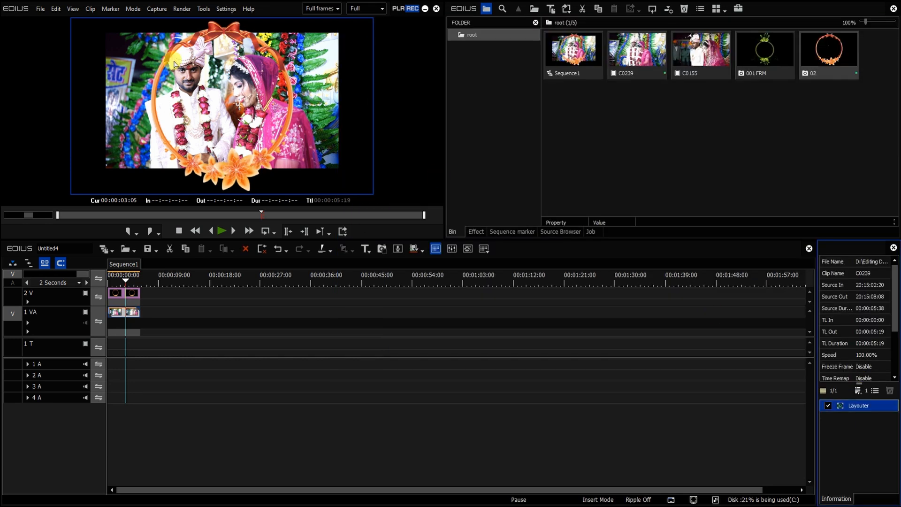
Move the 02 frame clip further along track 2 V so that clip C0239 can be viewed without it
{"action": "left_click_drag", "start_coordinate": [126, 296], "coordinate": [148, 293]}
{"action": "left_click", "coordinate": [124, 314]}
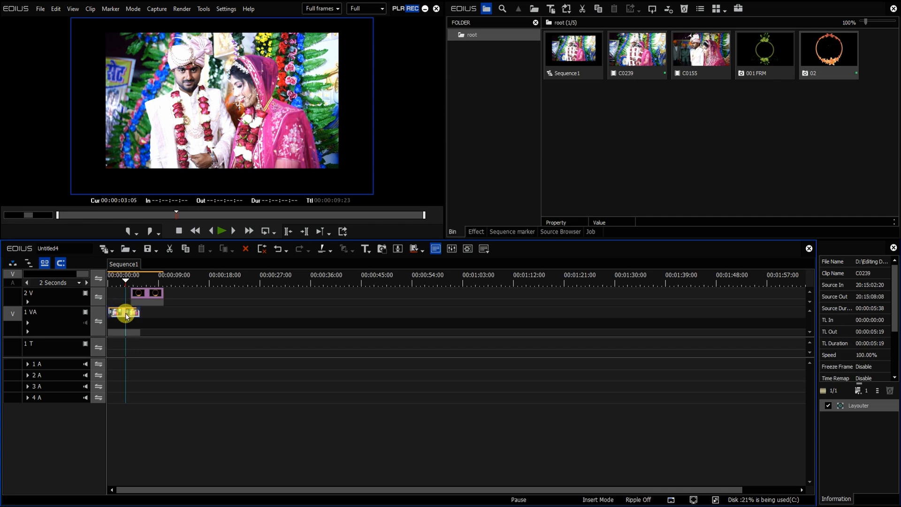
{"action": "left_click", "coordinate": [145, 294]}
{"action": "left_click", "coordinate": [125, 314]}
{"action": "left_click", "coordinate": [119, 313]}
{"action": "left_click", "coordinate": [144, 292]}
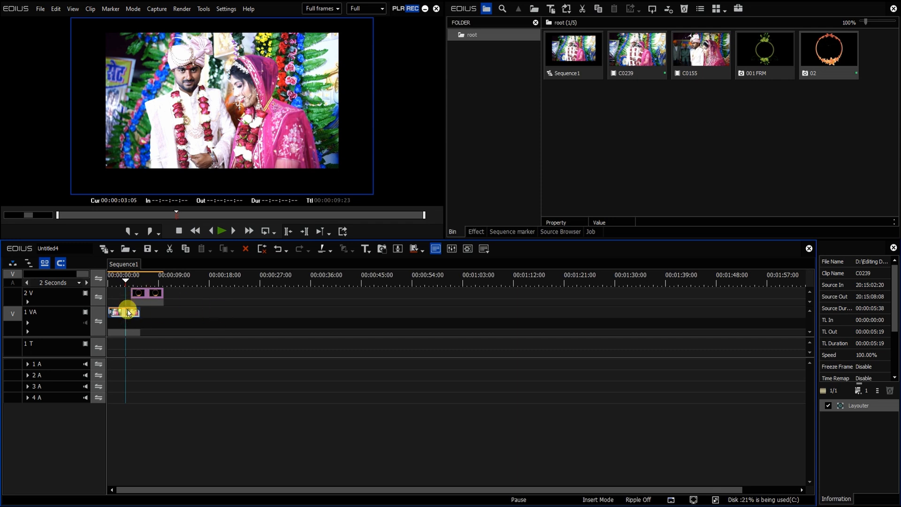
Try the Mask video filter on the C0239 clip and open its mask settings
{"action": "left_click", "coordinate": [476, 231]}
{"action": "left_click", "coordinate": [492, 47]}
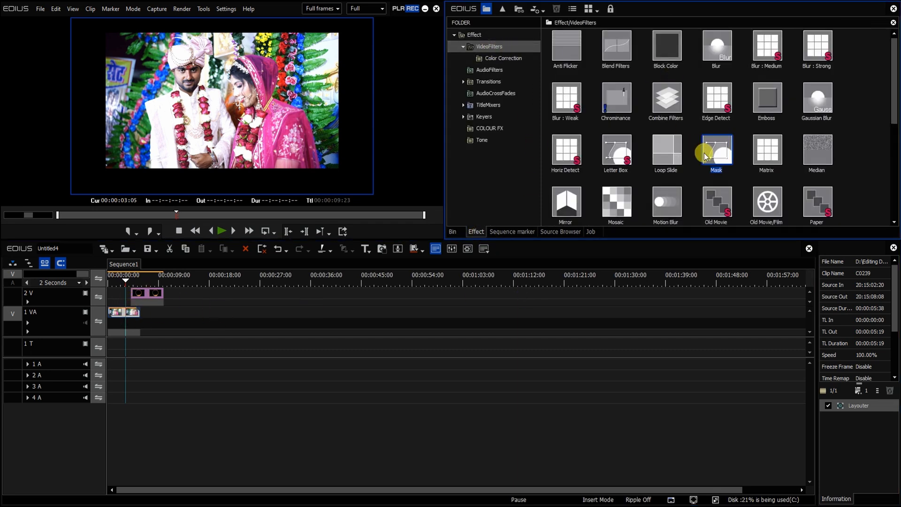
{"action": "left_click_drag", "start_coordinate": [719, 165], "coordinate": [126, 317]}
{"action": "double_click", "coordinate": [853, 417]}
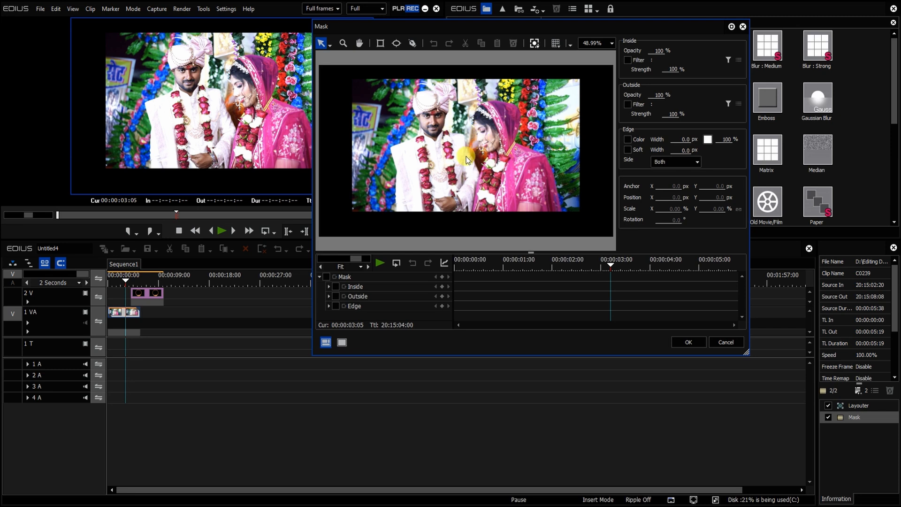
{"action": "left_click", "coordinate": [685, 342]}
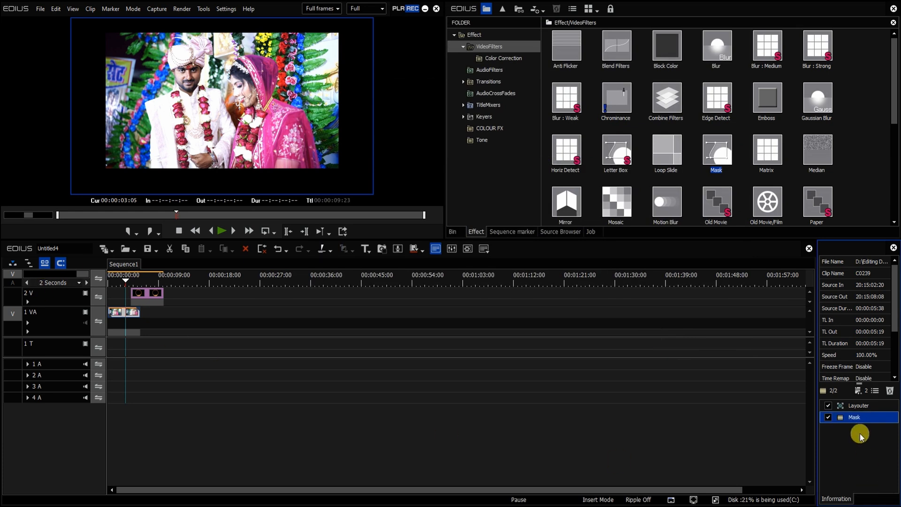
Remove the Mask filter from clip C0239 and move the 02 frame clip back to the start of track 2 V
{"action": "left_click", "coordinate": [889, 390]}
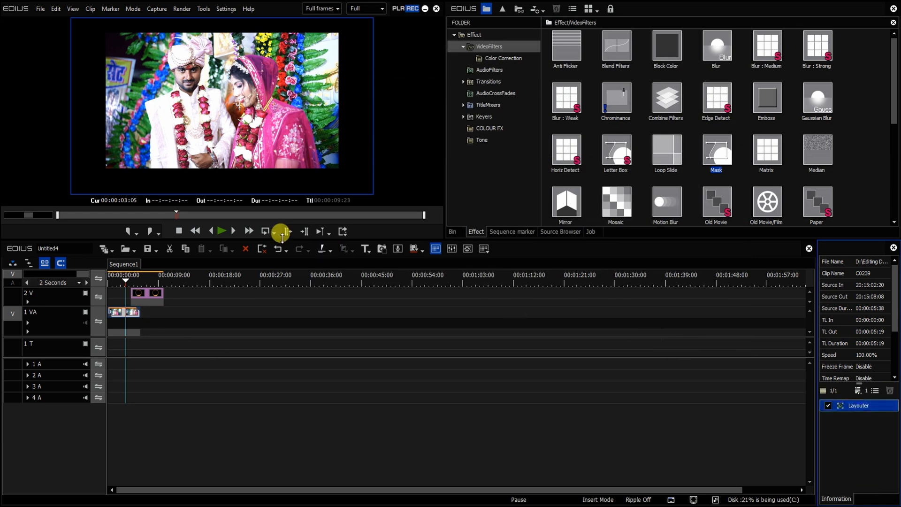
{"action": "left_click", "coordinate": [144, 291]}
{"action": "left_click_drag", "start_coordinate": [143, 294], "coordinate": [119, 293]}
Apply the Mask video filter to the 02 frame clip and open its mask settings
{"action": "left_click_drag", "start_coordinate": [717, 155], "coordinate": [129, 295]}
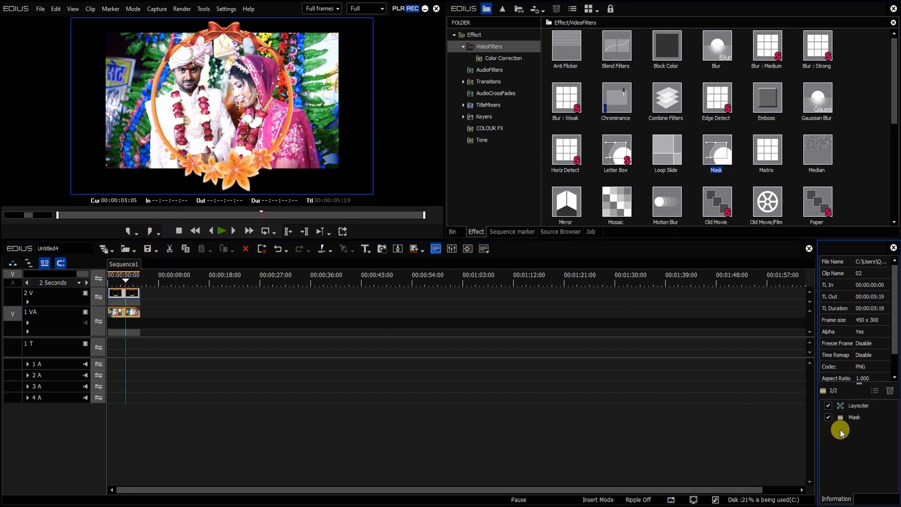
{"action": "double_click", "coordinate": [847, 417]}
{"action": "left_click_drag", "start_coordinate": [476, 29], "coordinate": [270, 56]}
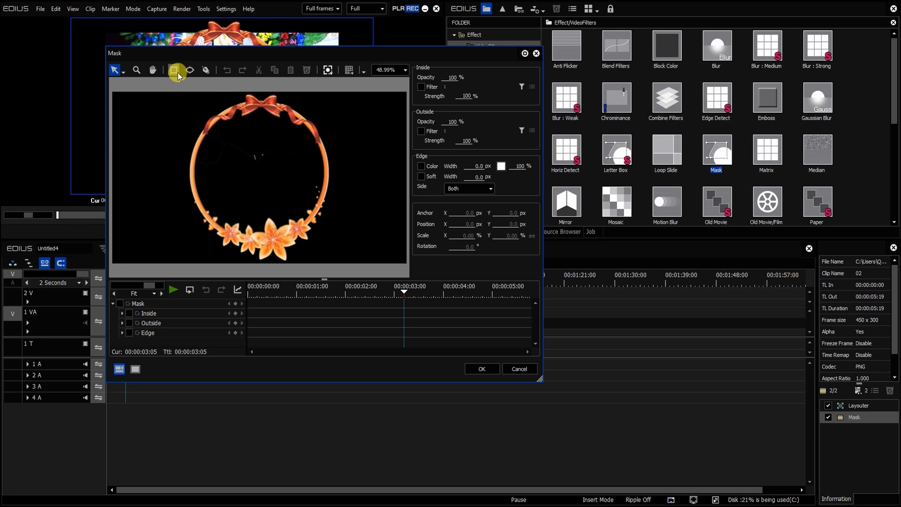
Draw a closed freeform mask path around the orange ring, running through the flowers at its base
{"action": "left_click", "coordinate": [206, 71]}
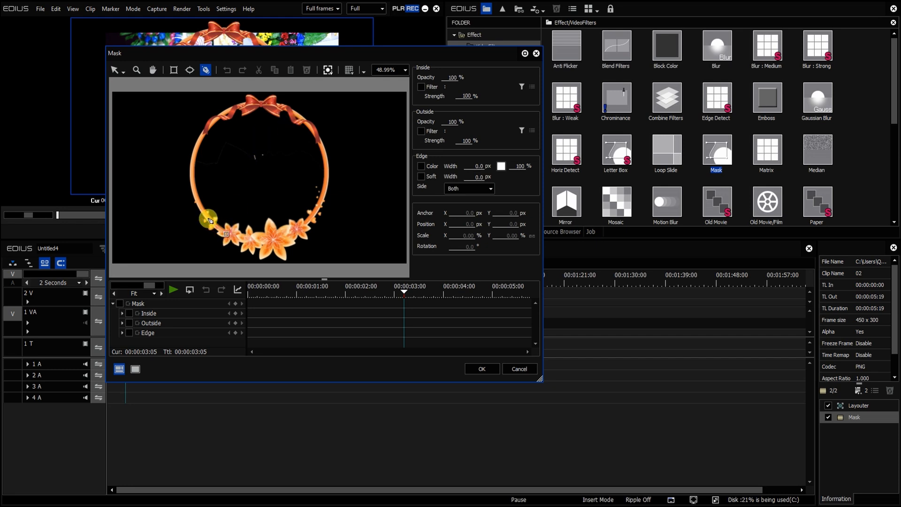
{"action": "left_click", "coordinate": [199, 202]}
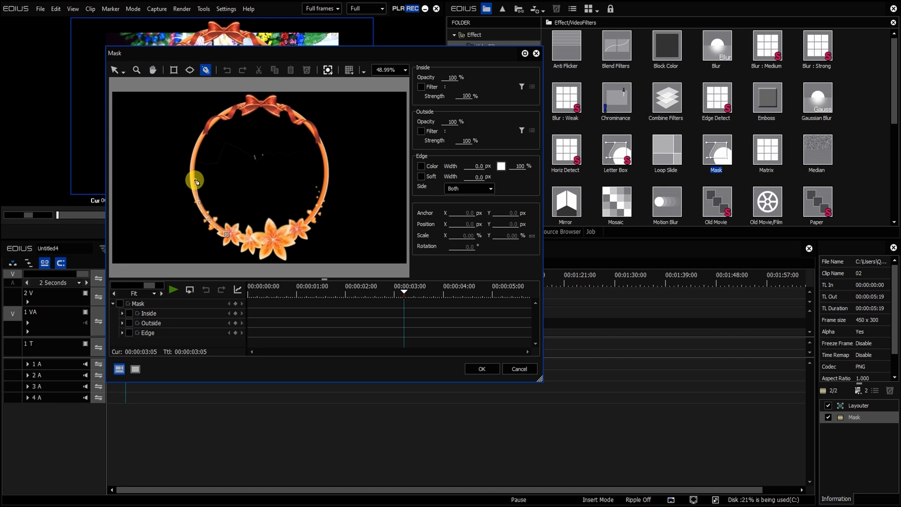
{"action": "left_click", "coordinate": [191, 178]}
{"action": "left_click", "coordinate": [198, 140]}
{"action": "left_click", "coordinate": [210, 123]}
{"action": "left_click", "coordinate": [232, 108]}
{"action": "left_click", "coordinate": [258, 101]}
{"action": "left_click", "coordinate": [286, 107]}
{"action": "left_click", "coordinate": [306, 121]}
{"action": "left_click", "coordinate": [320, 140]}
{"action": "left_click", "coordinate": [328, 169]}
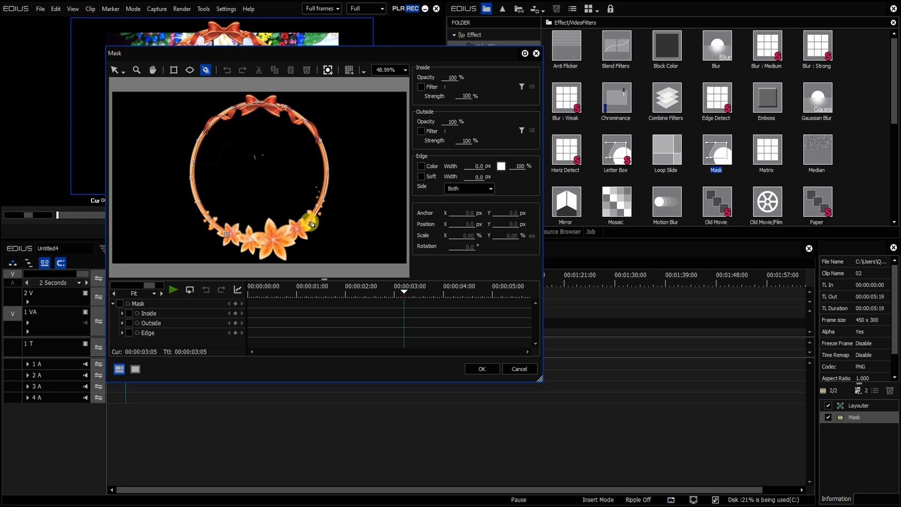
{"action": "left_click", "coordinate": [310, 221]}
{"action": "left_click", "coordinate": [274, 240]}
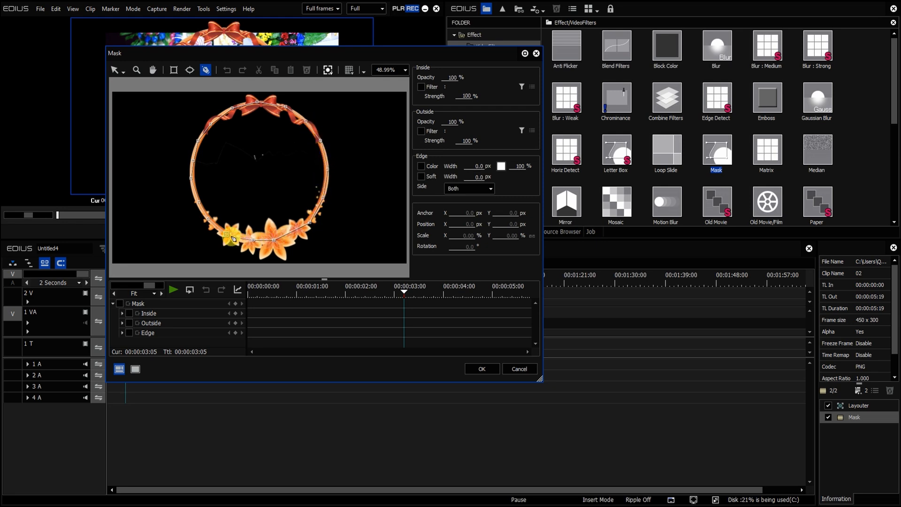
{"action": "left_click", "coordinate": [227, 234]}
Set the mask's outside opacity to 0% and apply the mask
{"action": "left_click_drag", "start_coordinate": [345, 60], "coordinate": [507, 69]}
{"action": "left_click_drag", "start_coordinate": [429, 72], "coordinate": [361, 63]}
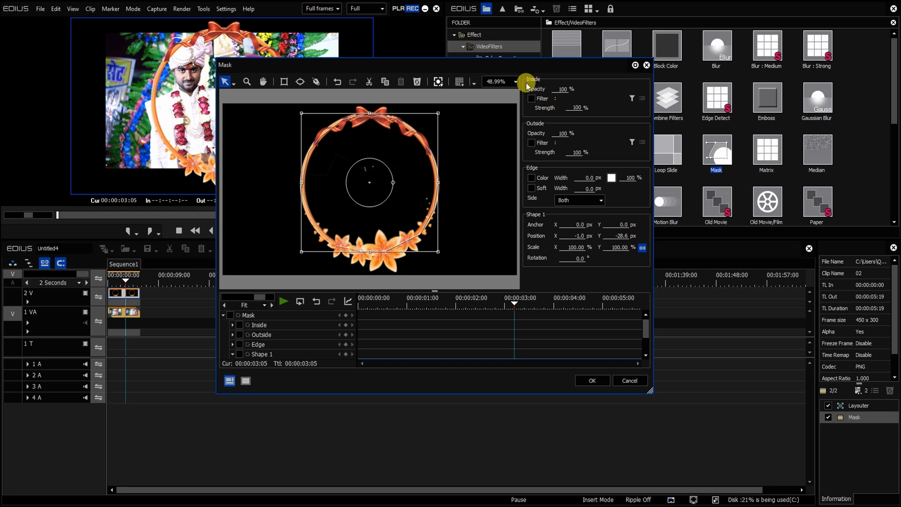
{"action": "left_click", "coordinate": [556, 134]}
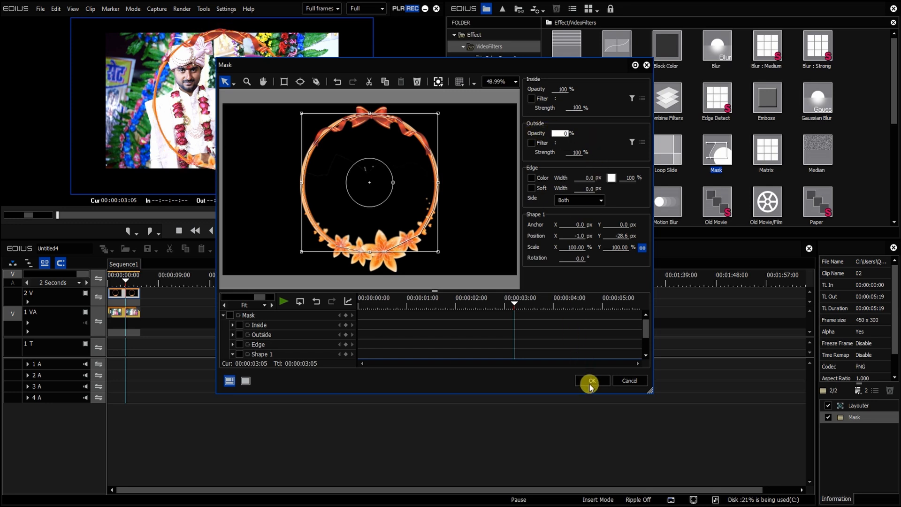
{"action": "left_click", "coordinate": [592, 380]}
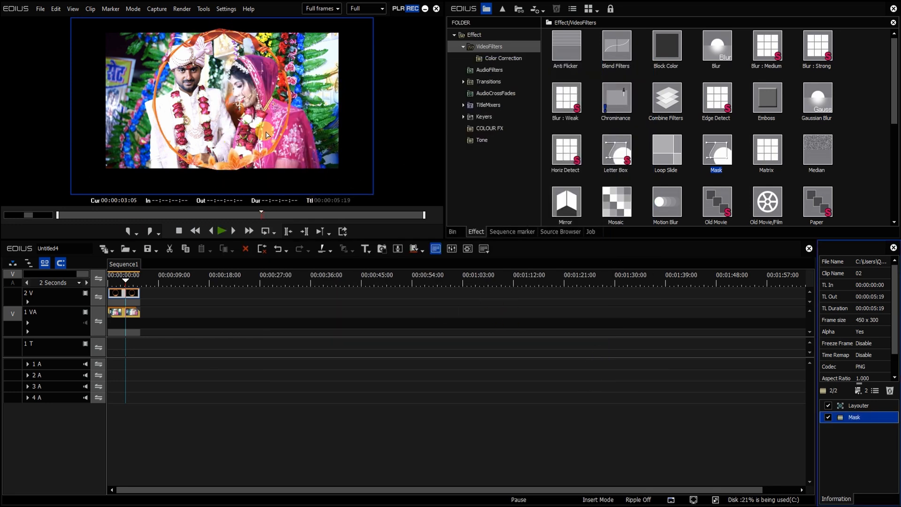
Copy the Mask filter from the 02 frame clip onto clip C0239 on the 1 VA track
{"action": "left_click", "coordinate": [126, 295]}
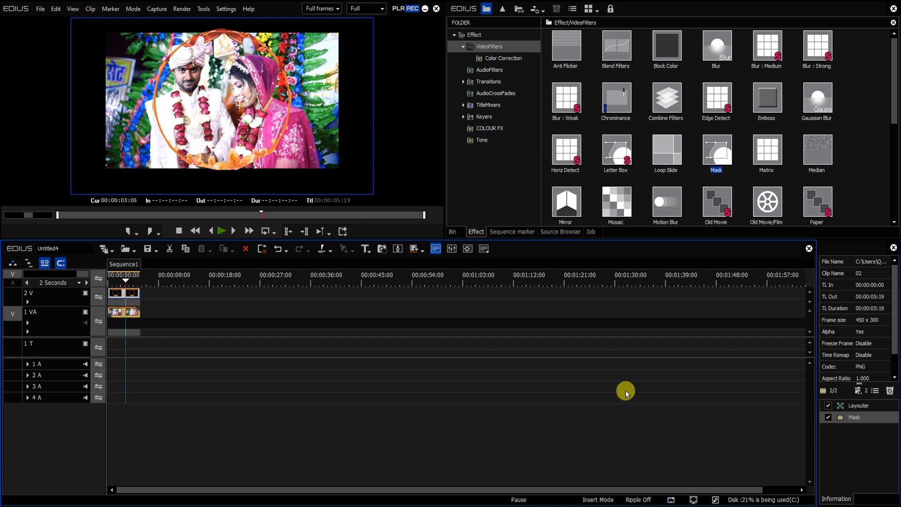
{"action": "left_click", "coordinate": [852, 417]}
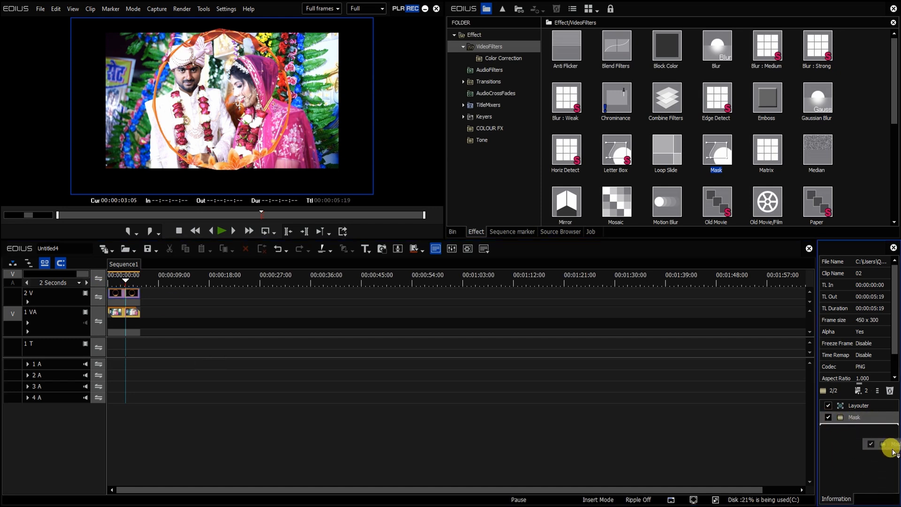
{"action": "left_click", "coordinate": [134, 313]}
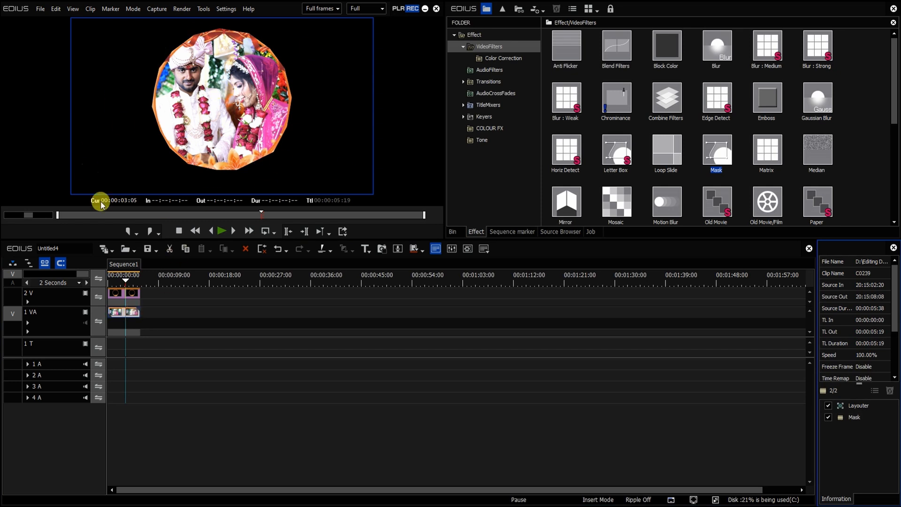
Delete the Mask filter from the 02 frame clip on the 2 V track
{"action": "left_click", "coordinate": [119, 316]}
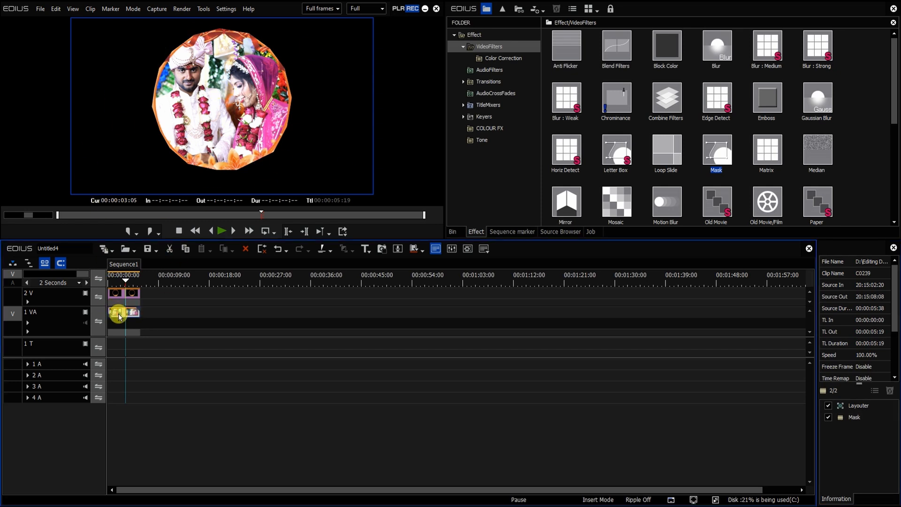
{"action": "left_click", "coordinate": [129, 294]}
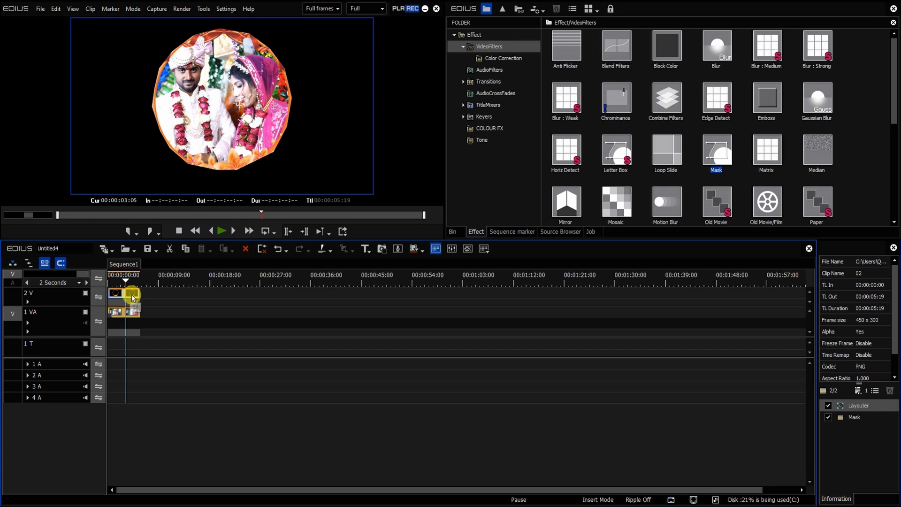
{"action": "left_click", "coordinate": [861, 417]}
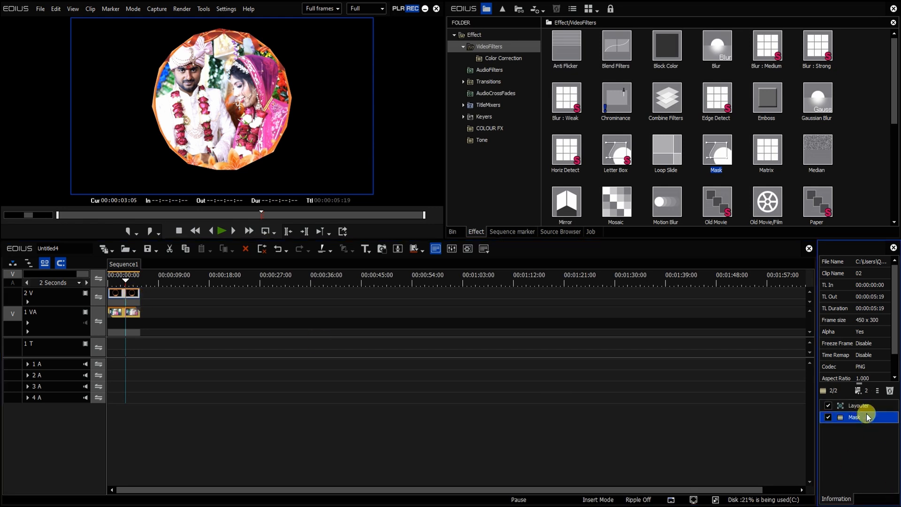
{"action": "left_click", "coordinate": [124, 293]}
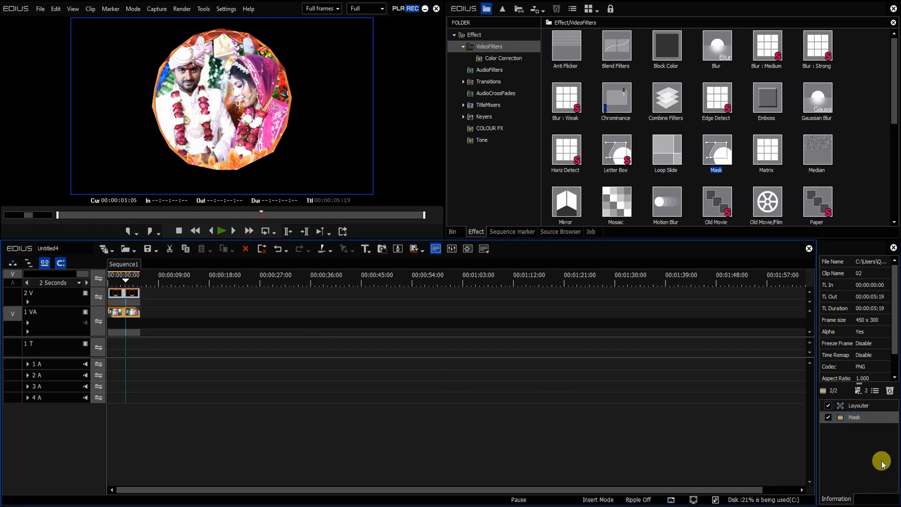
{"action": "left_click", "coordinate": [890, 392]}
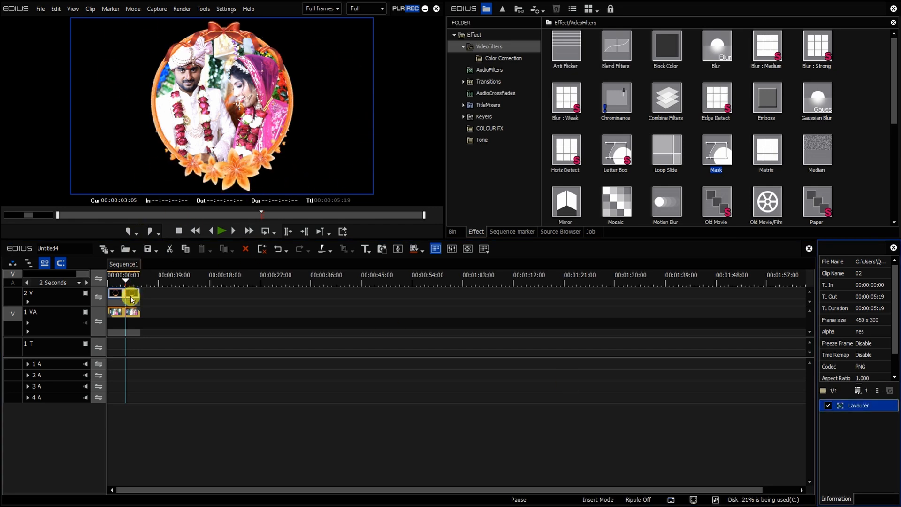
Play the sequence from the start and toggle the 2 V track's video off and on to check the masked clip
{"action": "left_click", "coordinate": [123, 312]}
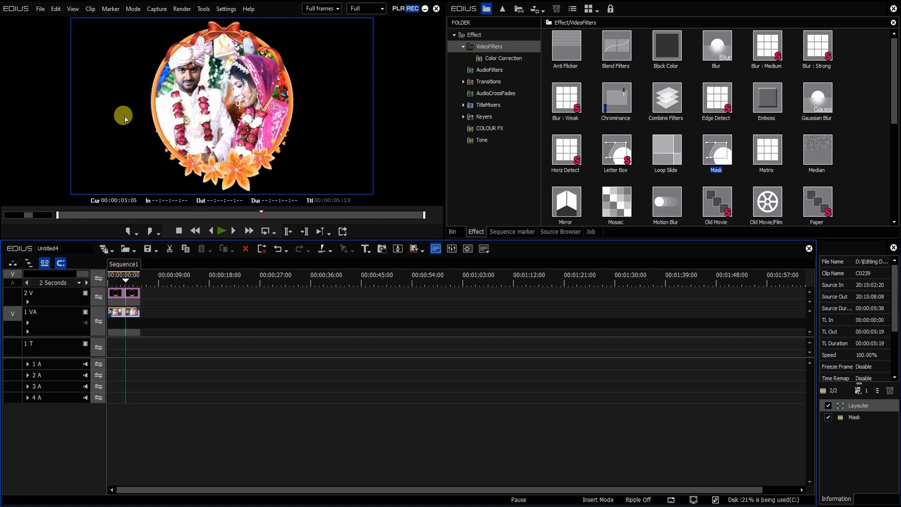
{"action": "left_click_drag", "start_coordinate": [126, 283], "coordinate": [103, 282]}
{"action": "key", "text": "space"}
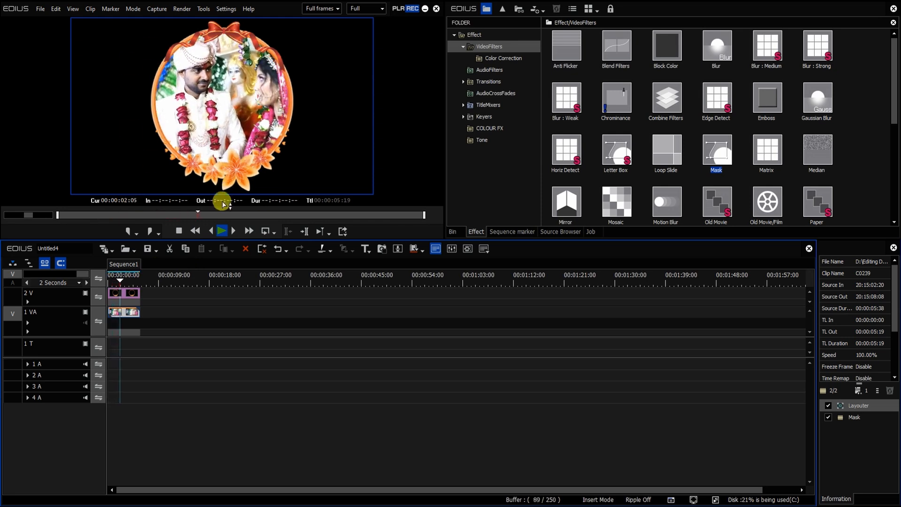
{"action": "left_click", "coordinate": [132, 300]}
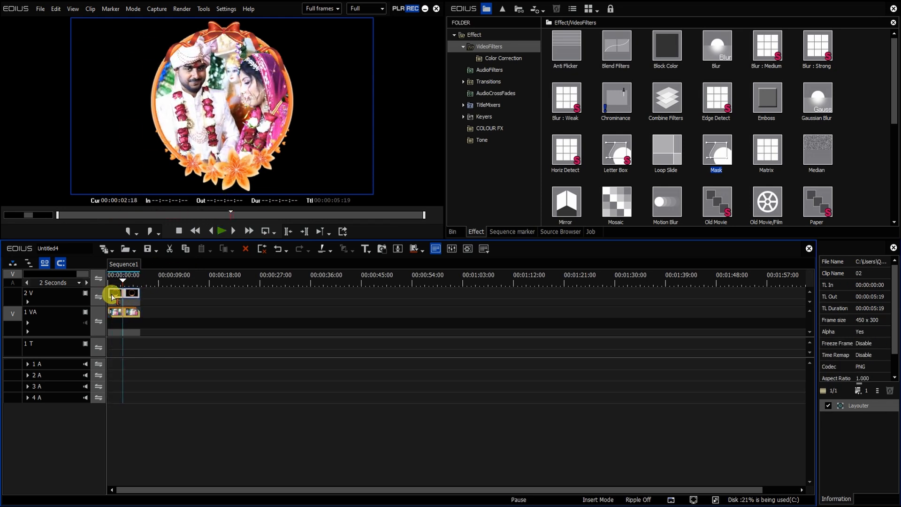
{"action": "left_click", "coordinate": [84, 292]}
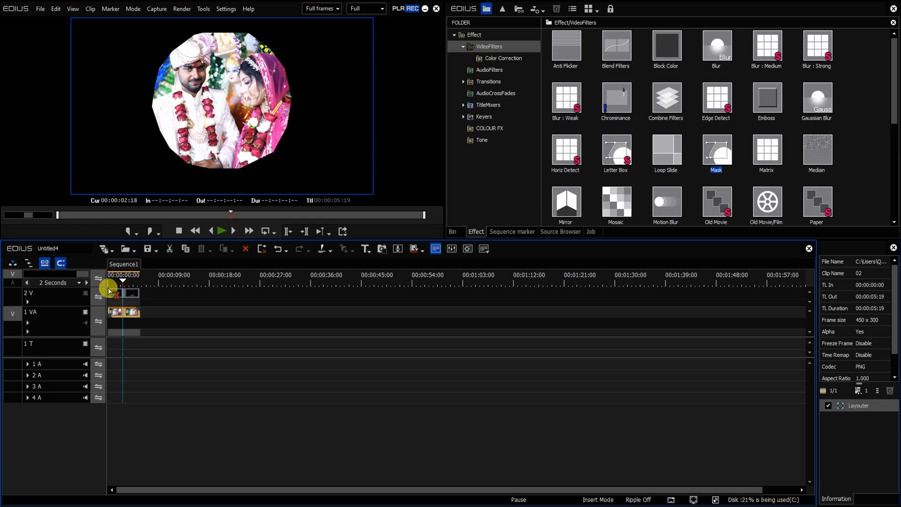
{"action": "left_click", "coordinate": [85, 293]}
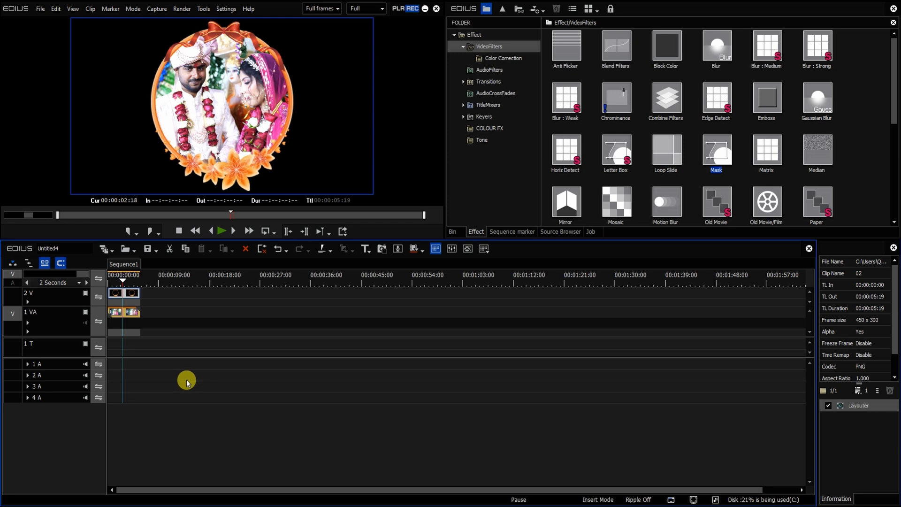
Replace all timeline clips with the 001 FRM frame on the 2 V track and clip C0239 on the 1 VA track
{"action": "left_click_drag", "start_coordinate": [196, 377], "coordinate": [108, 276]}
{"action": "key", "text": "Delete"}
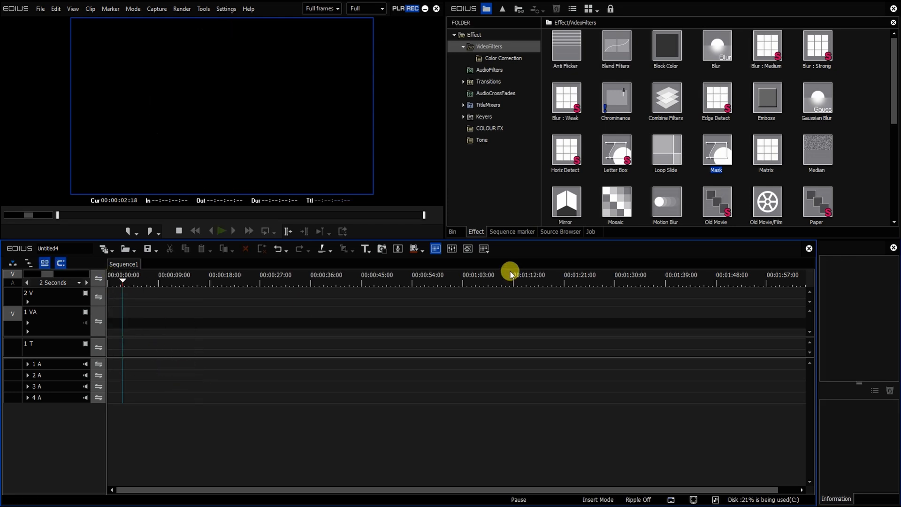
{"action": "left_click", "coordinate": [453, 232]}
{"action": "left_click", "coordinate": [770, 64]}
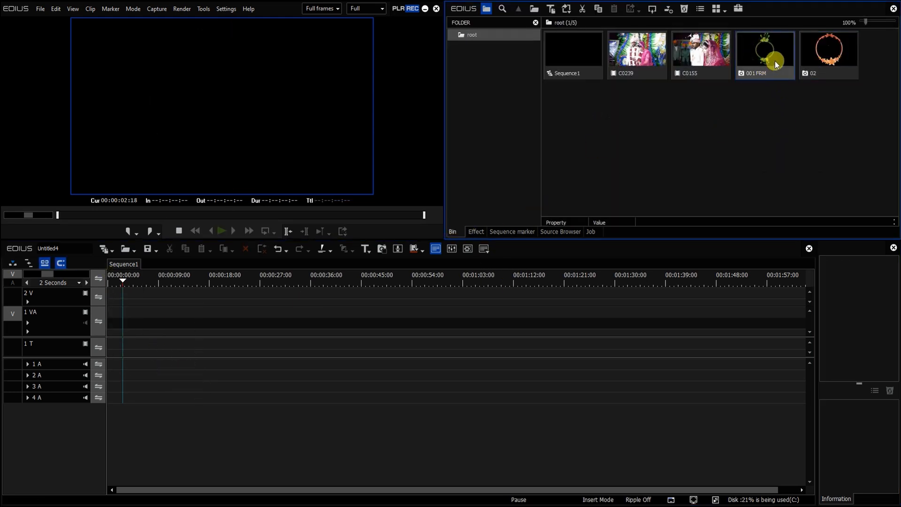
{"action": "left_click_drag", "start_coordinate": [770, 62], "coordinate": [146, 281]}
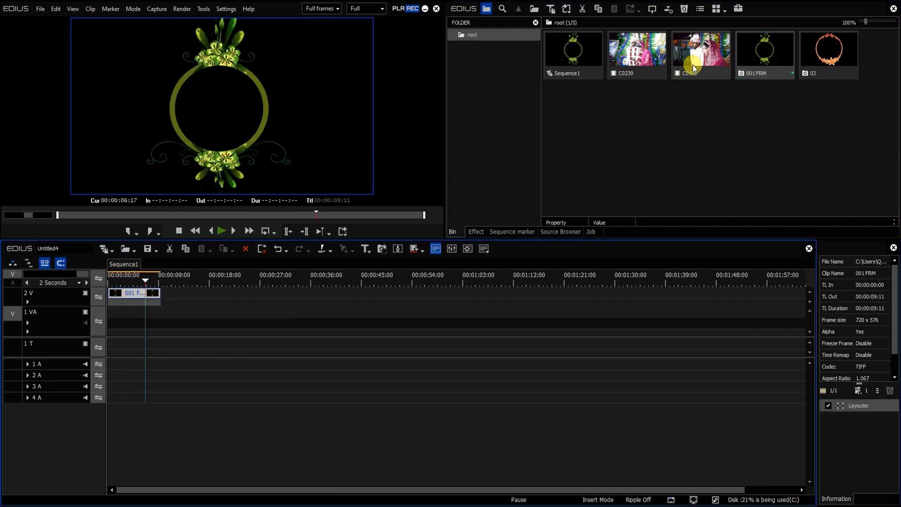
{"action": "left_click_drag", "start_coordinate": [639, 55], "coordinate": [117, 324]}
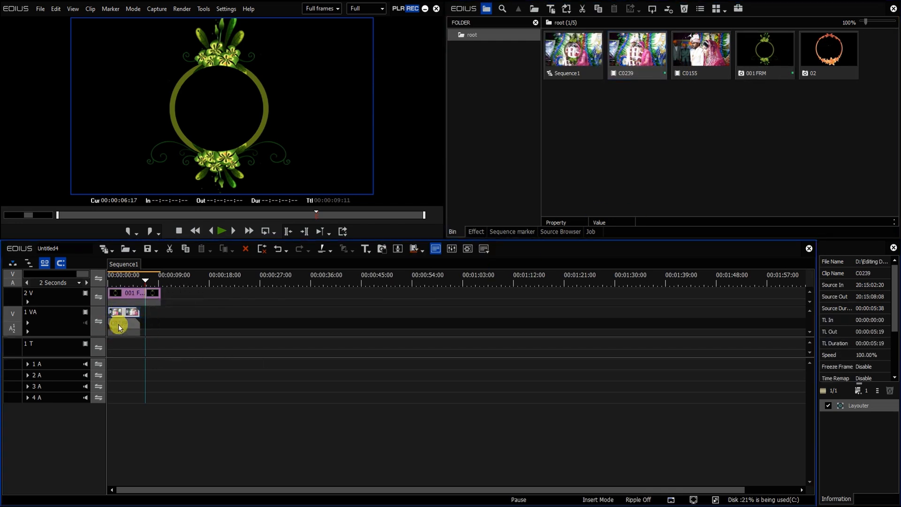
Trim the 001 FRM clip to end with clip C0239 and move the playhead to within both clips
{"action": "left_click", "coordinate": [133, 296]}
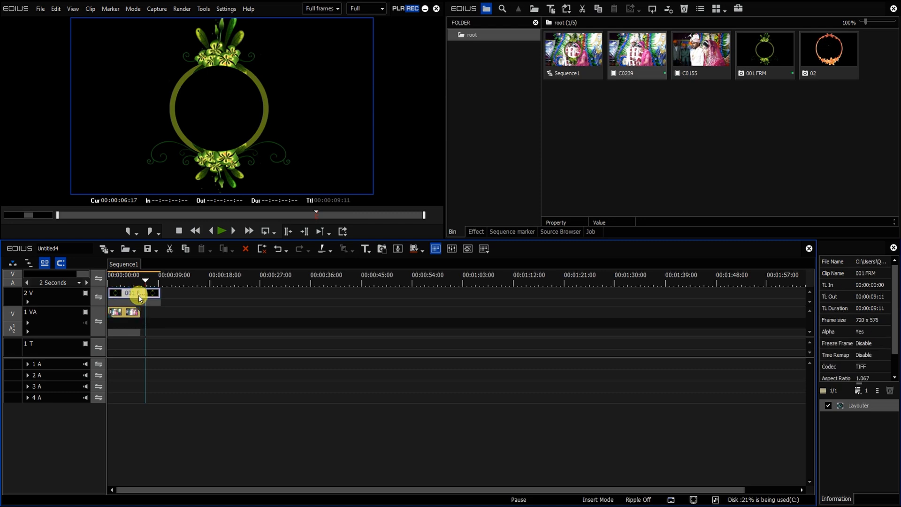
{"action": "left_click_drag", "start_coordinate": [159, 297], "coordinate": [123, 283]}
{"action": "left_click", "coordinate": [119, 281]}
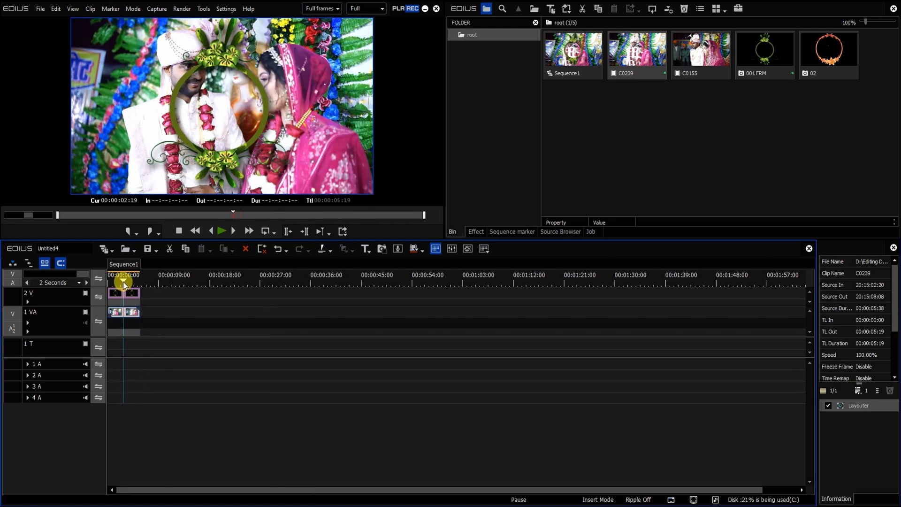
Shrink clip C0239 in the Layouter to about 32.3% with a vertical position of about 1.31%, fitting it behind the green ring
{"action": "left_click", "coordinate": [127, 295]}
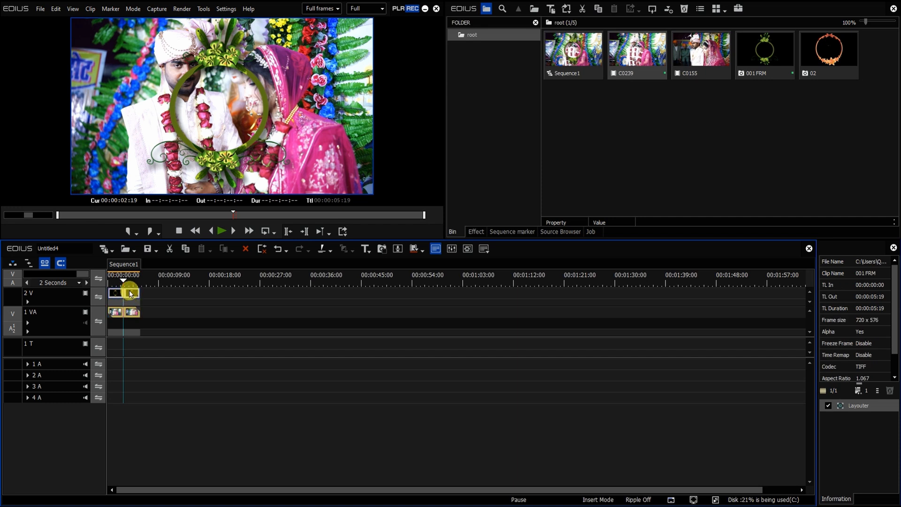
{"action": "left_click", "coordinate": [133, 314]}
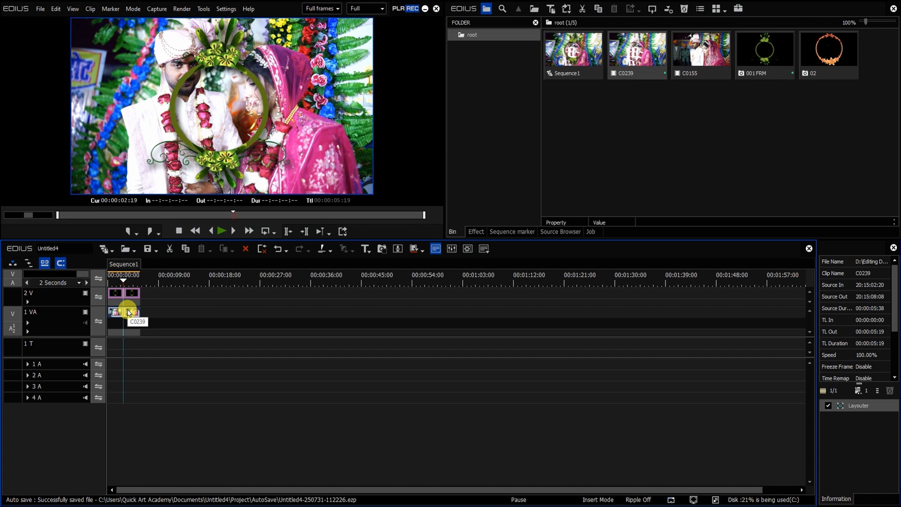
{"action": "left_click", "coordinate": [863, 407]}
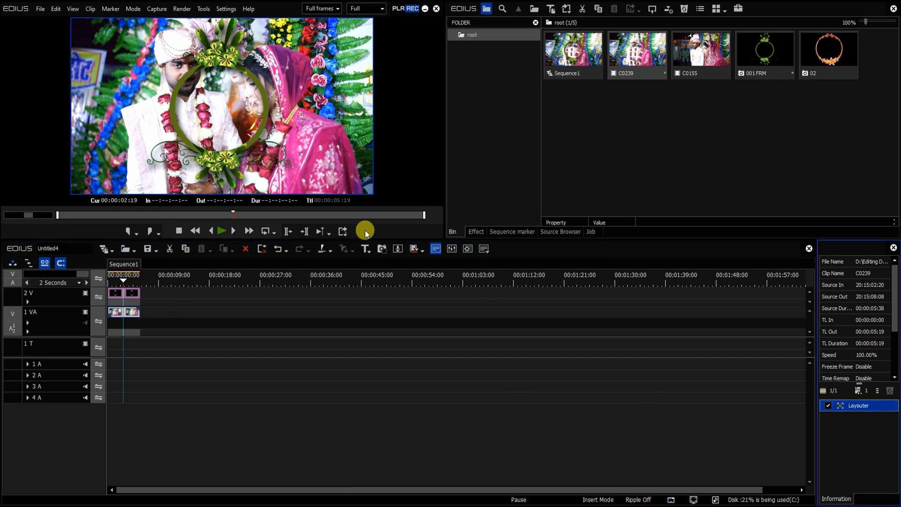
{"action": "double_click", "coordinate": [865, 407]}
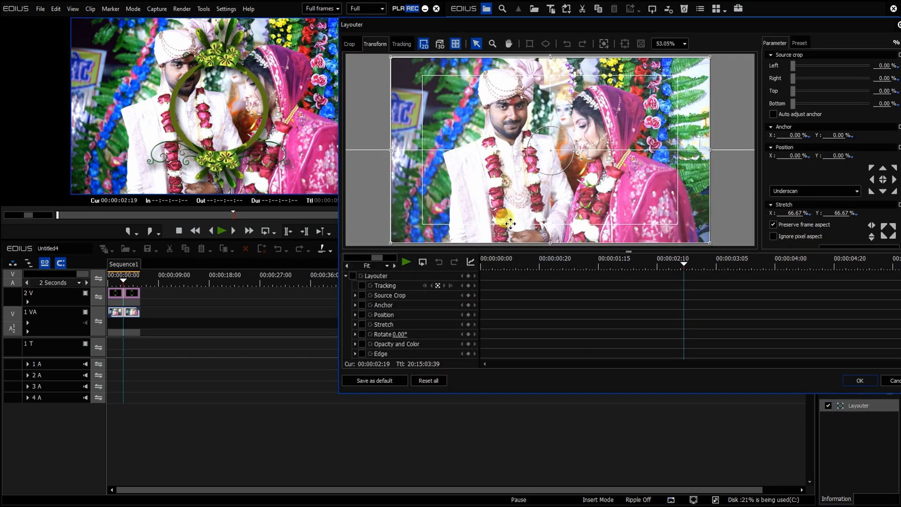
{"action": "left_click_drag", "start_coordinate": [581, 27], "coordinate": [517, 53]}
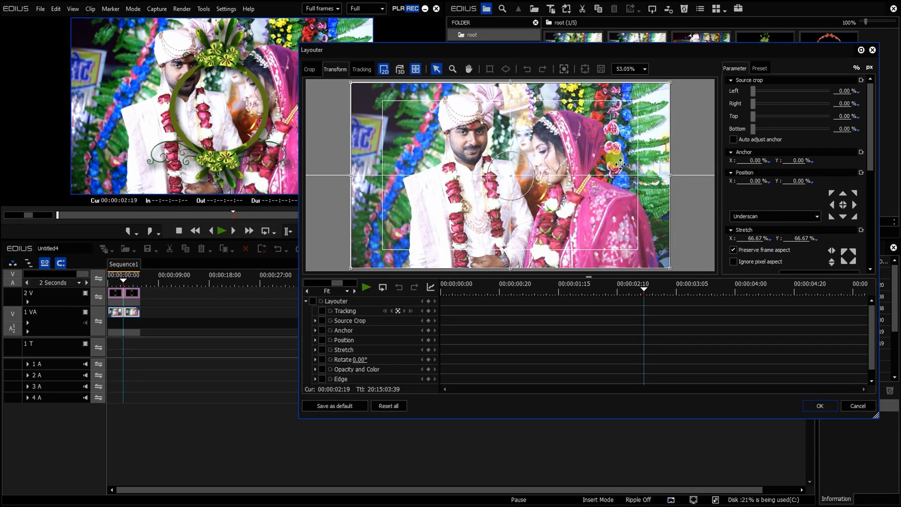
{"action": "left_click_drag", "start_coordinate": [665, 89], "coordinate": [584, 137]}
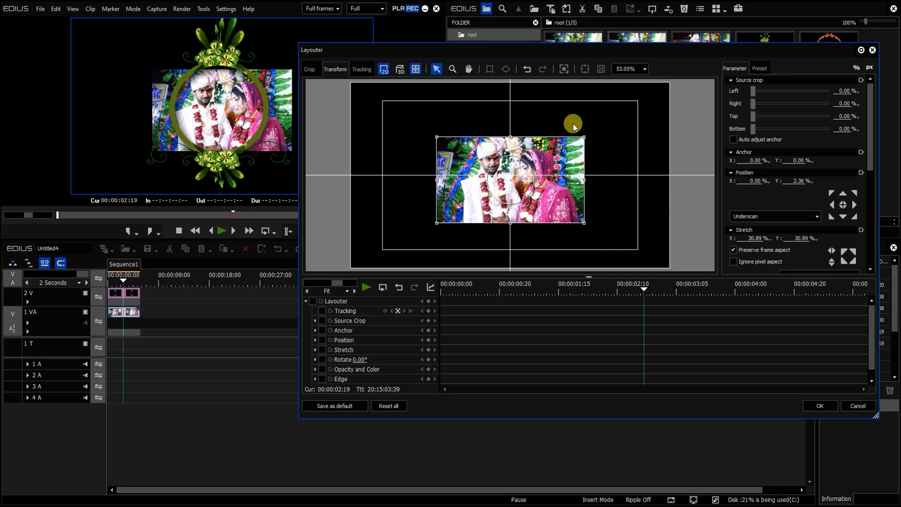
{"action": "left_click_drag", "start_coordinate": [584, 136], "coordinate": [584, 132]}
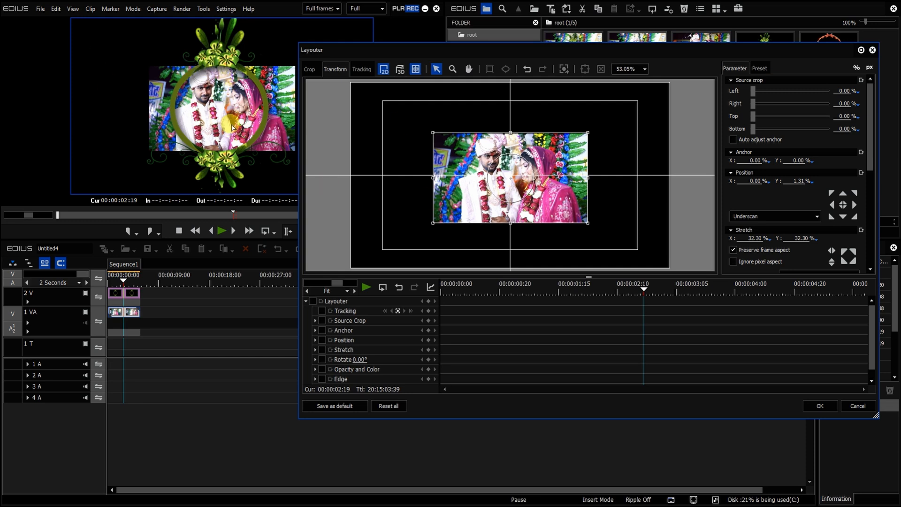
{"action": "left_click", "coordinate": [822, 407]}
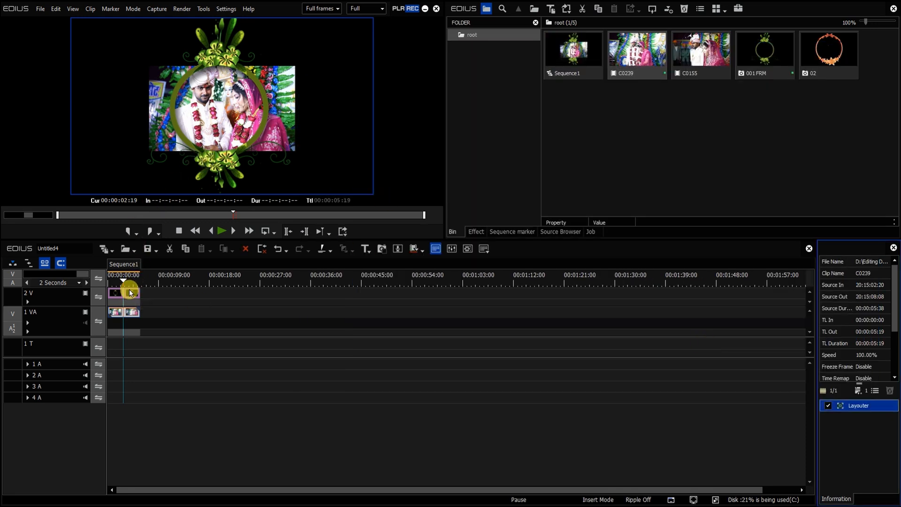
Apply the Mask video filter to the 001 FRM clip and open its mask settings
{"action": "left_click", "coordinate": [129, 313]}
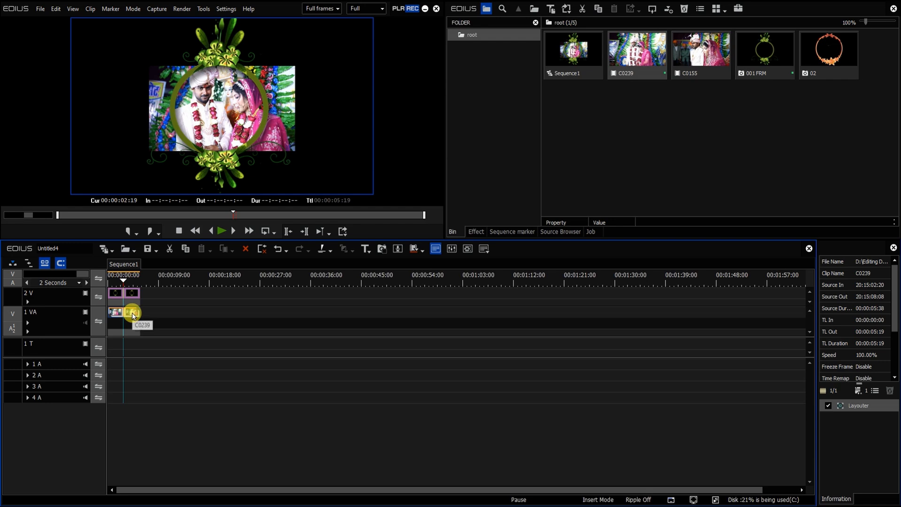
{"action": "left_click", "coordinate": [129, 295]}
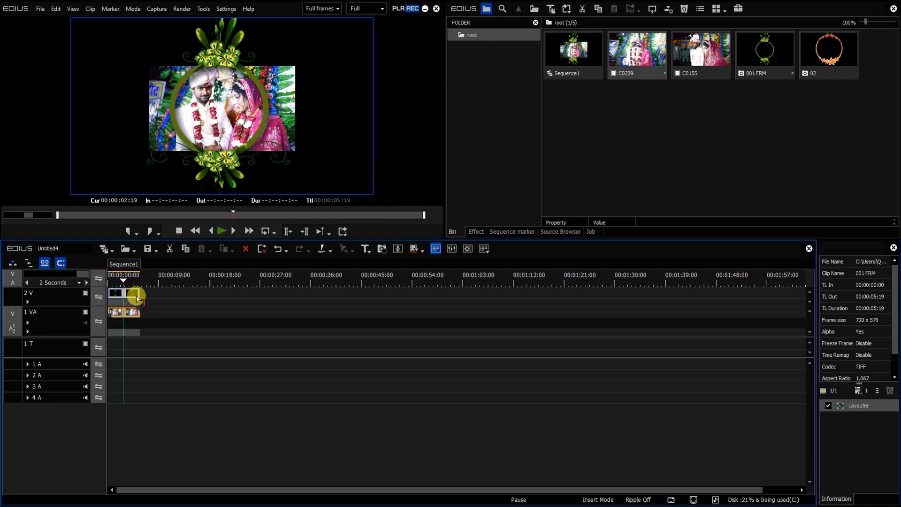
{"action": "left_click", "coordinate": [475, 232]}
{"action": "left_click_drag", "start_coordinate": [715, 149], "coordinate": [126, 295]}
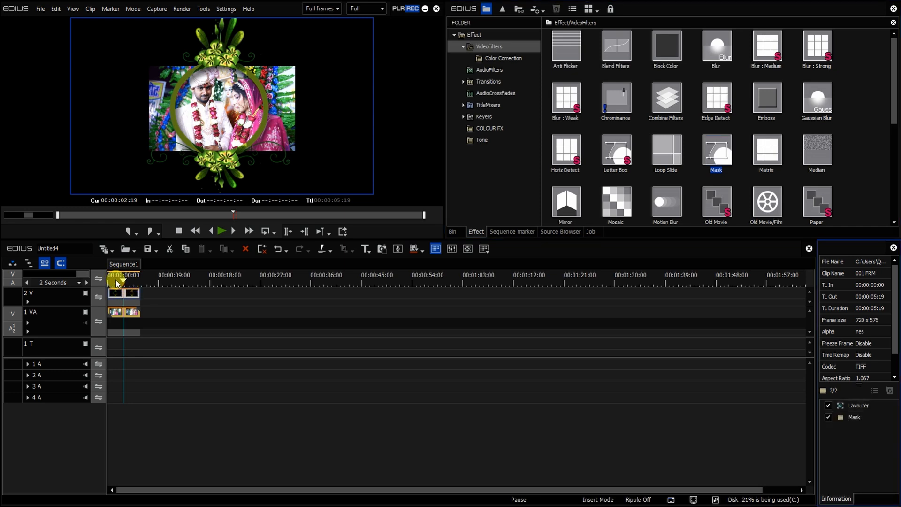
{"action": "left_click", "coordinate": [120, 313]}
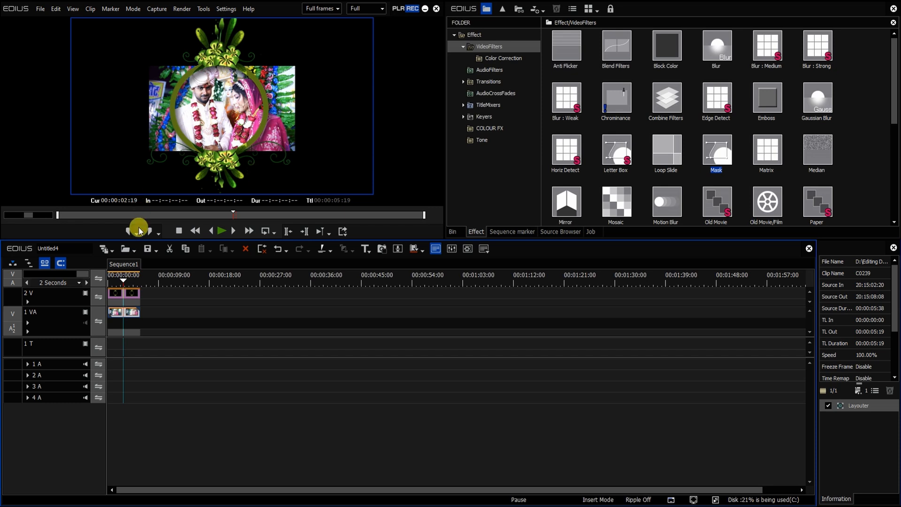
{"action": "left_click", "coordinate": [134, 295]}
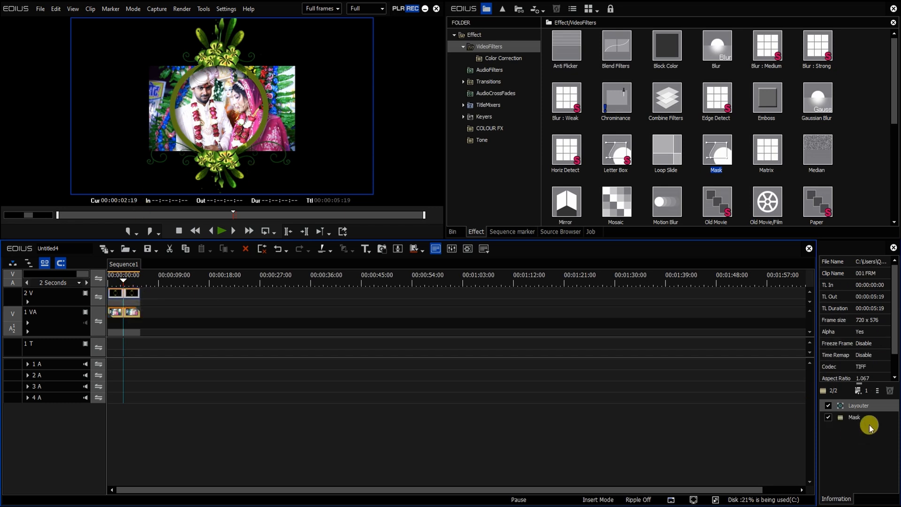
{"action": "left_click", "coordinate": [852, 417]}
{"action": "double_click", "coordinate": [852, 417]}
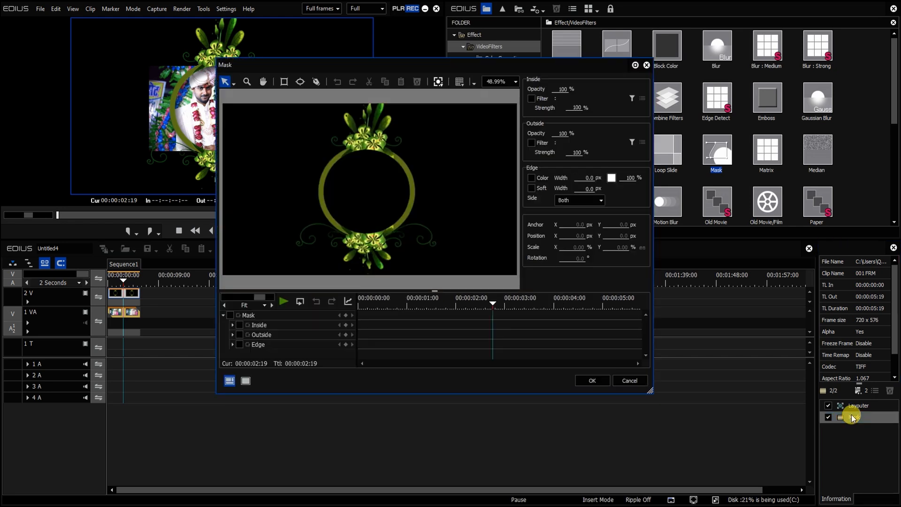
Draw an elliptical mask over the green ring and enlarge it to about 104.37% scale to match the ring
{"action": "left_click_drag", "start_coordinate": [345, 71], "coordinate": [366, 63]}
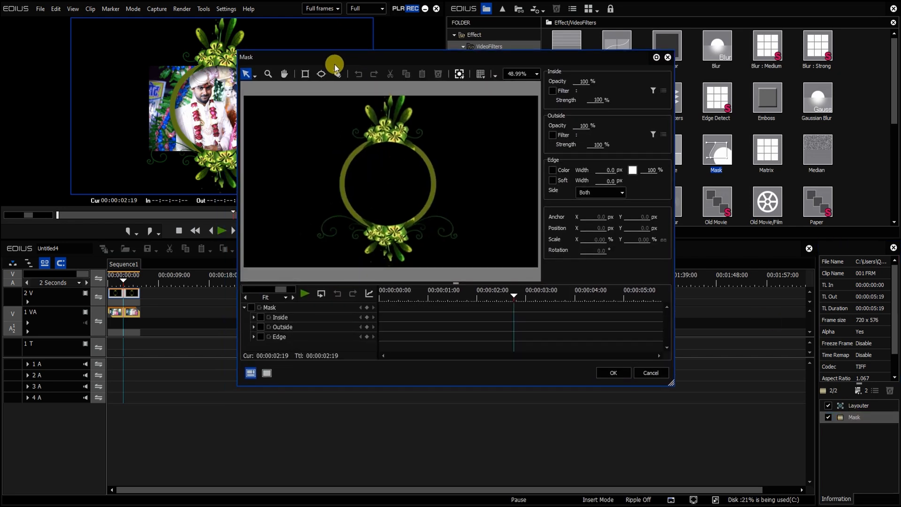
{"action": "left_click", "coordinate": [300, 81]}
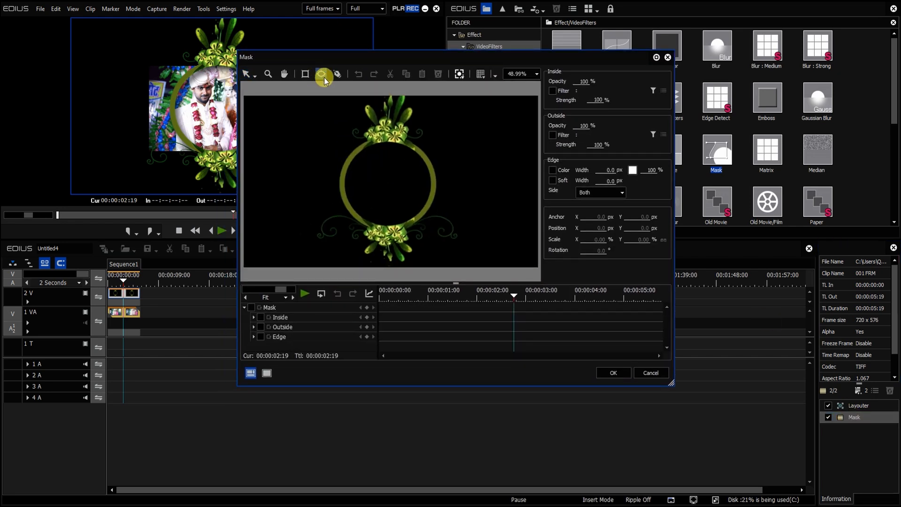
{"action": "left_click_drag", "start_coordinate": [347, 139], "coordinate": [433, 229]}
{"action": "left_click_drag", "start_coordinate": [380, 184], "coordinate": [431, 183]}
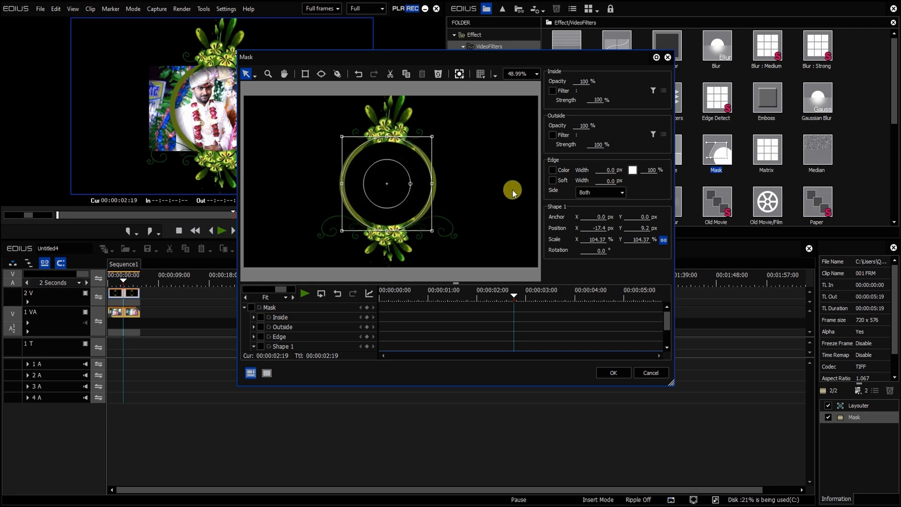
Set the mask's outside opacity to 0% and apply the mask to the 001 FRM clip
{"action": "left_click", "coordinate": [578, 126]}
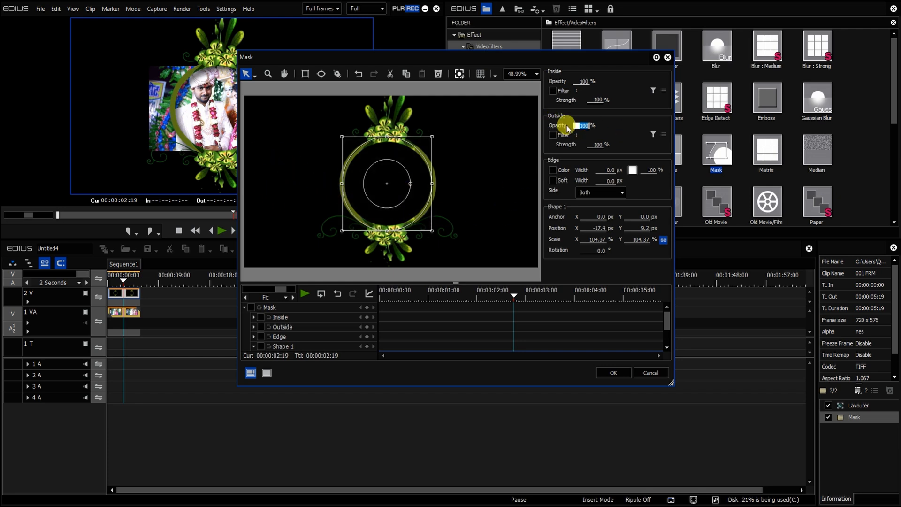
{"action": "type", "text": "0"}
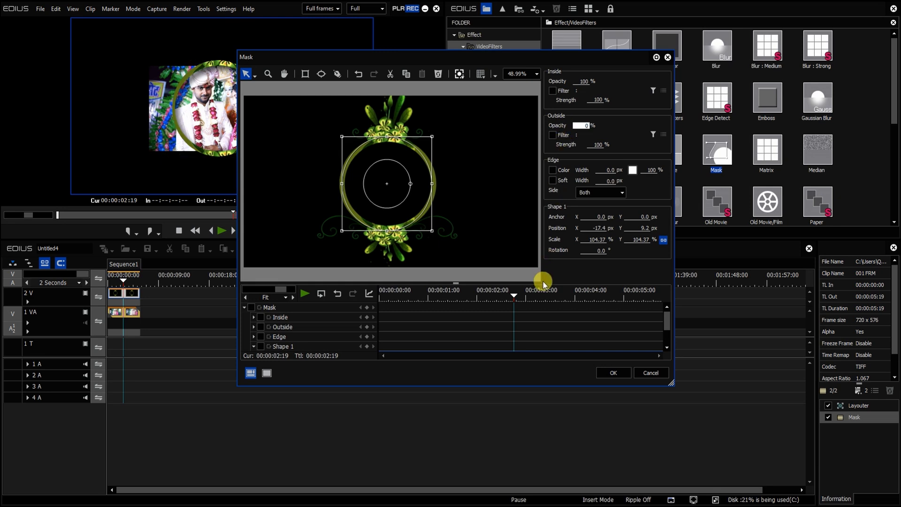
{"action": "left_click", "coordinate": [613, 372]}
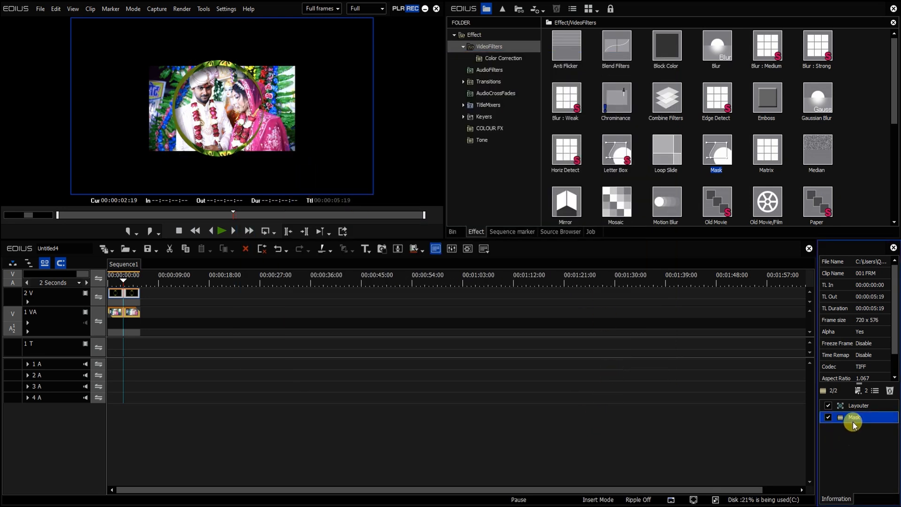
Copy the Mask filter from the 001 FRM clip onto clip C0239 on track 1 VA
{"action": "left_click", "coordinate": [125, 313]}
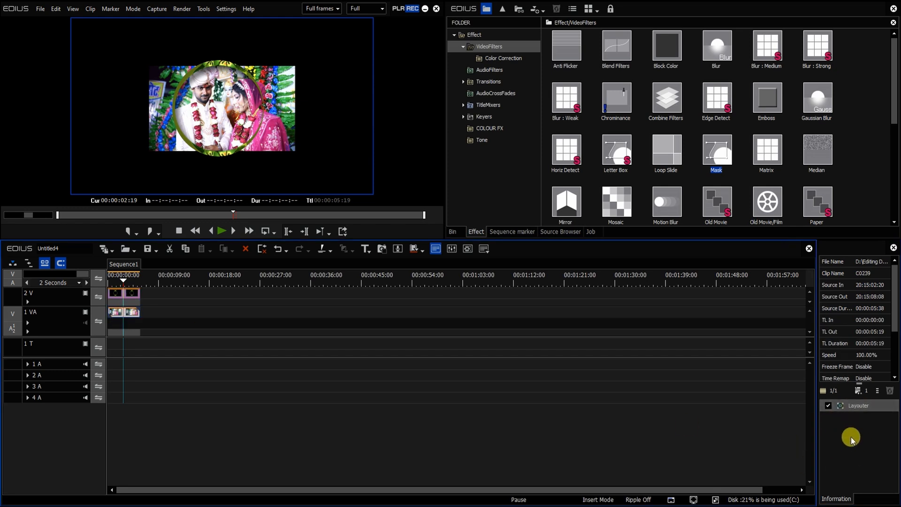
{"action": "left_click", "coordinate": [131, 294]}
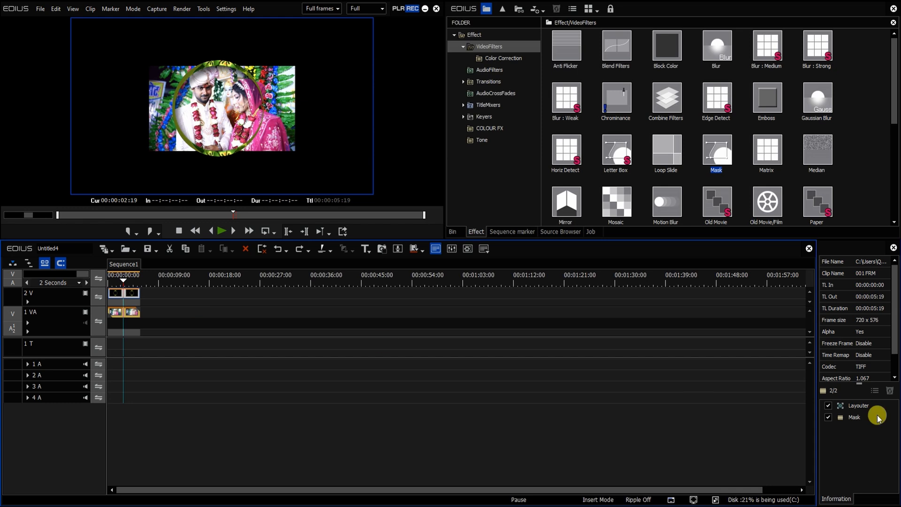
{"action": "left_click_drag", "start_coordinate": [854, 417], "coordinate": [126, 313]}
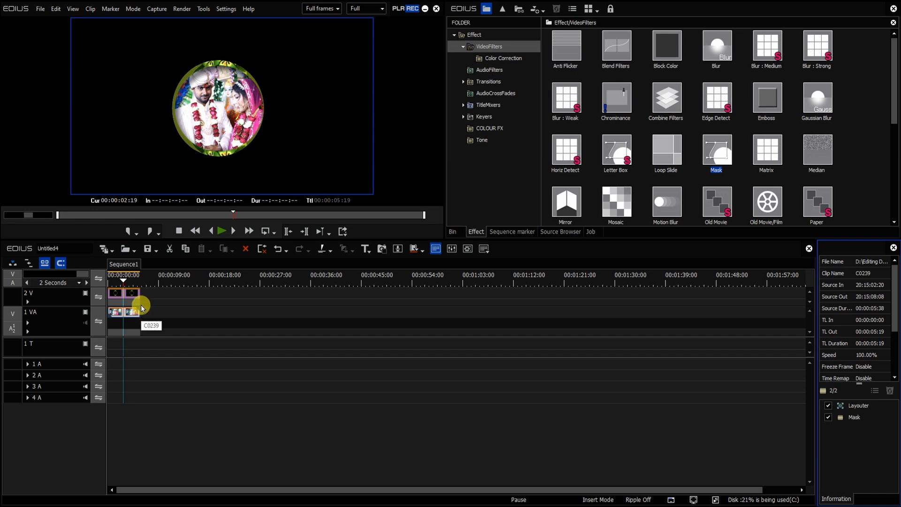
Delete the Mask filter from the 001 FRM clip, keeping it on C0239, and check the framed video
{"action": "left_click", "coordinate": [128, 295]}
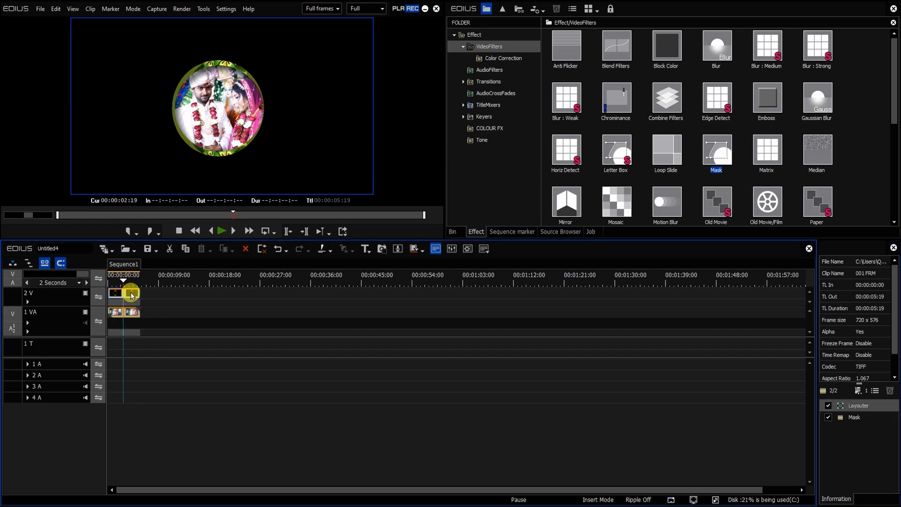
{"action": "left_click", "coordinate": [866, 416]}
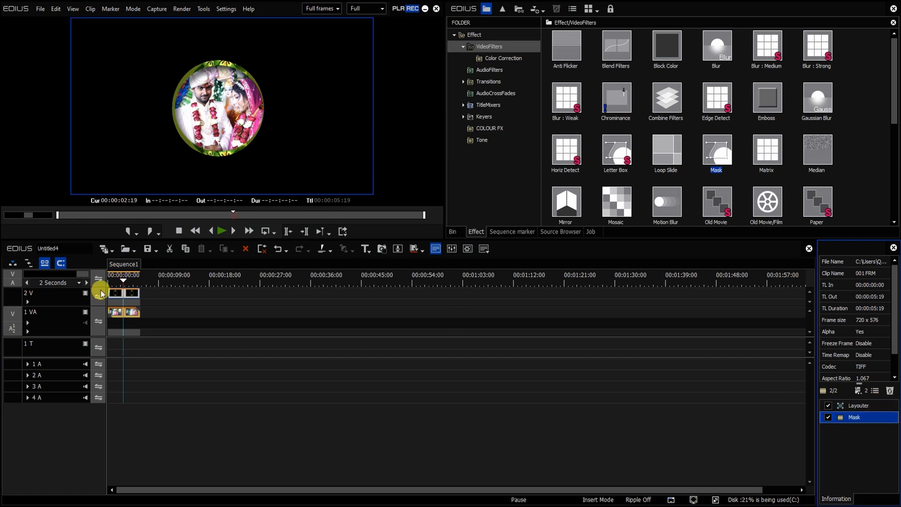
{"action": "left_click", "coordinate": [125, 311]}
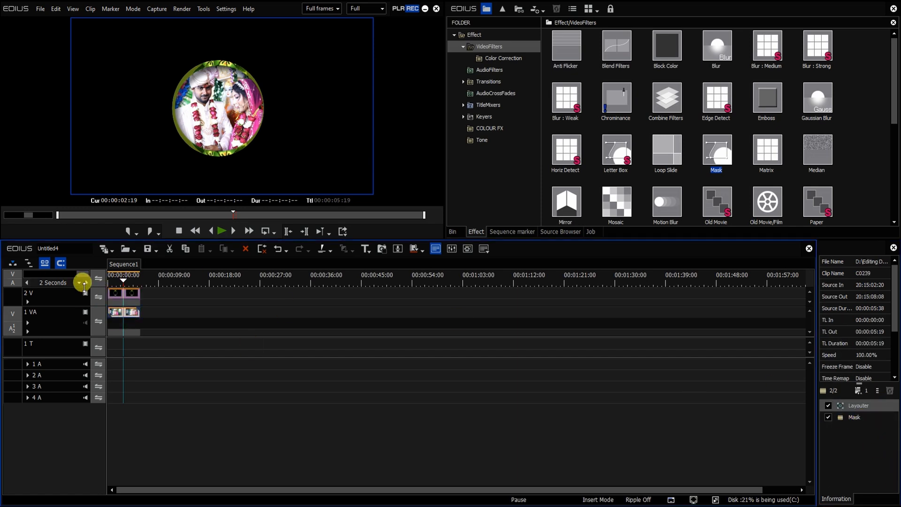
{"action": "left_click", "coordinate": [114, 295]}
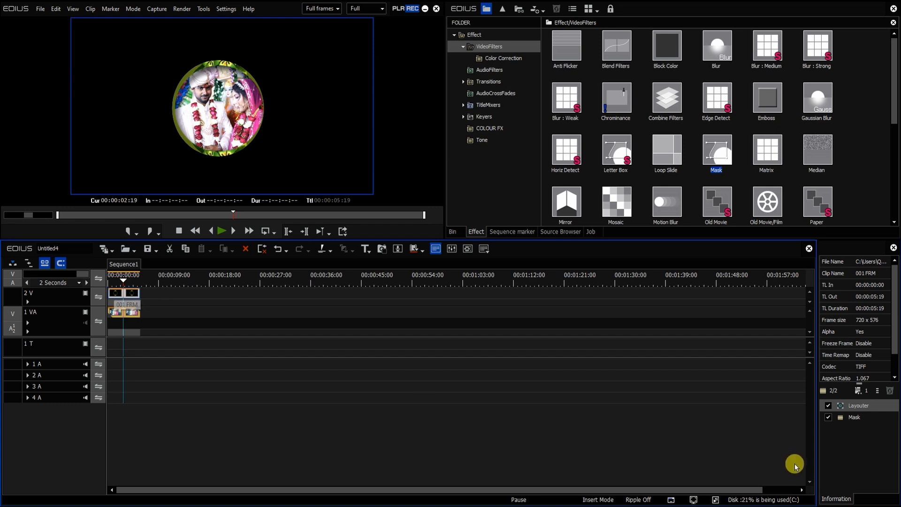
{"action": "left_click", "coordinate": [852, 416]}
{"action": "left_click", "coordinate": [889, 391]}
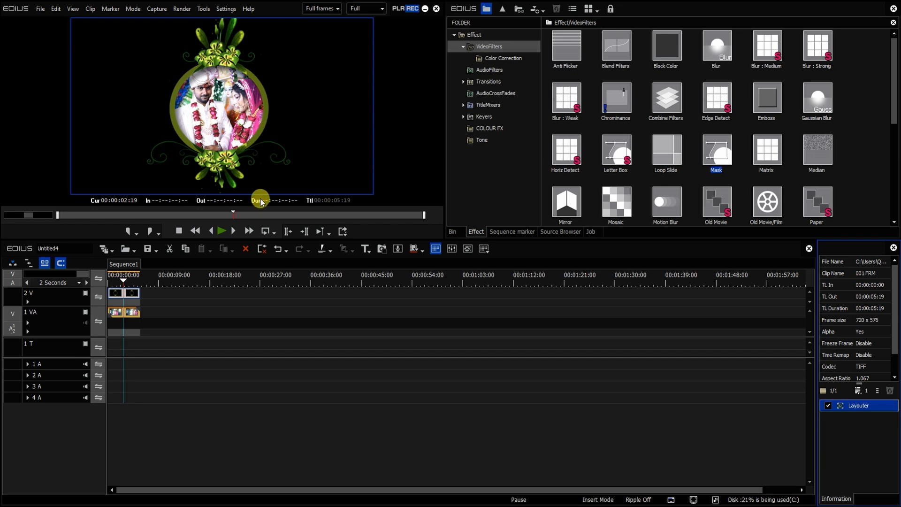
{"action": "left_click", "coordinate": [121, 282]}
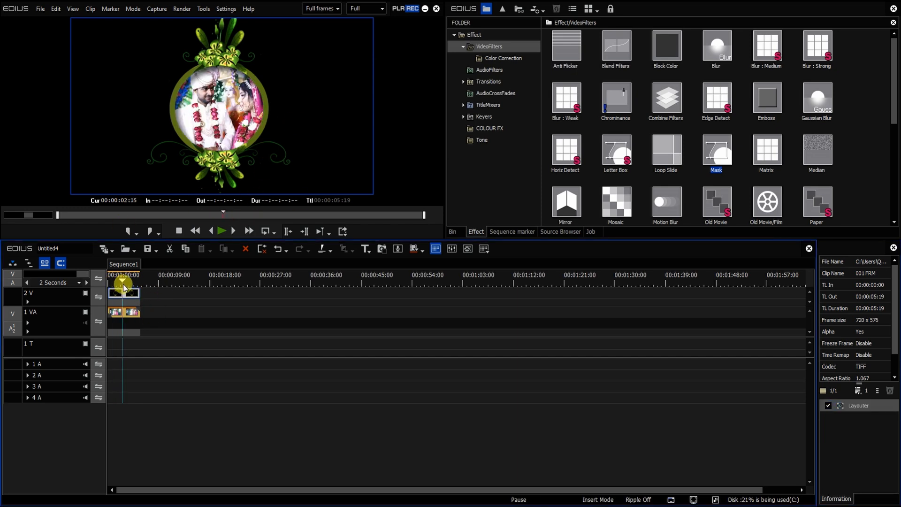
Create a new folder in the bin under root, keeping the default name New folder
{"action": "left_click", "coordinate": [452, 231]}
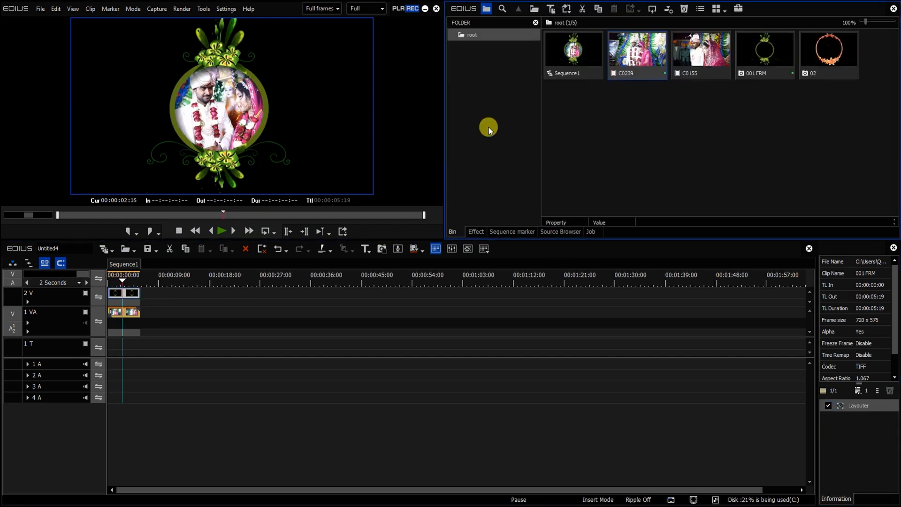
{"action": "right_click", "coordinate": [475, 92]}
{"action": "left_click", "coordinate": [491, 97]}
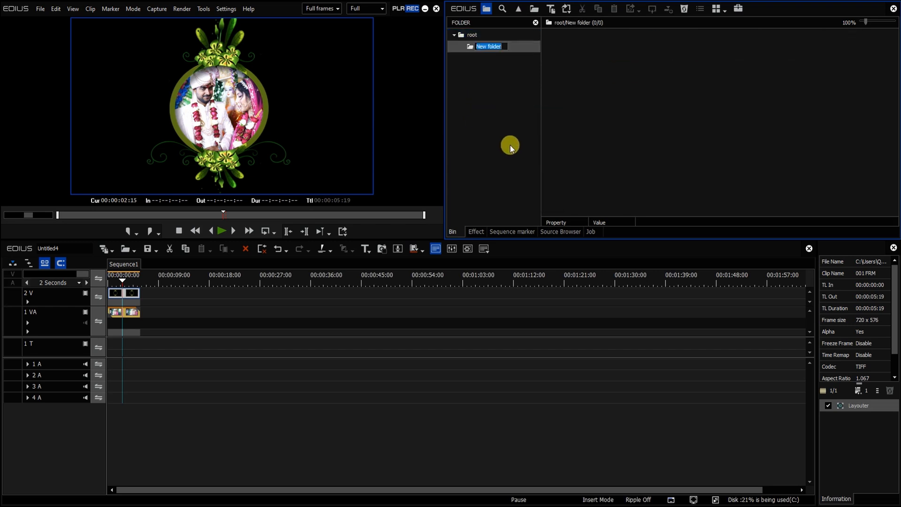
{"action": "left_click", "coordinate": [510, 149]}
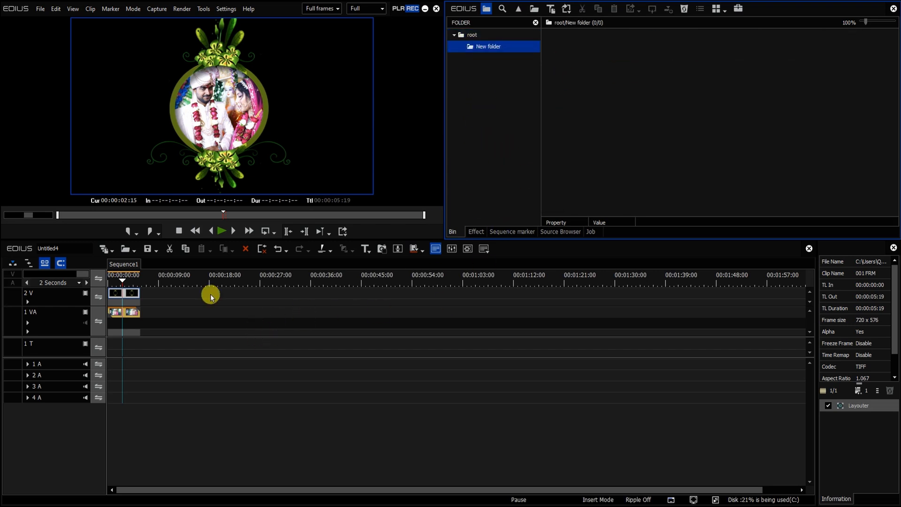
Rename the sequence as Flower and add it to the new bin folder
{"action": "left_click_drag", "start_coordinate": [122, 281], "coordinate": [122, 286]}
{"action": "left_click_drag", "start_coordinate": [153, 365], "coordinate": [113, 290]}
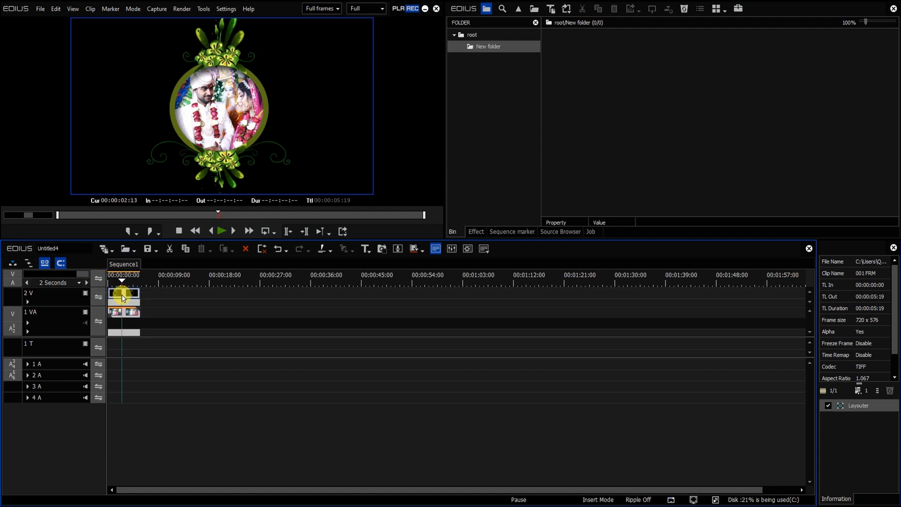
{"action": "left_click_drag", "start_coordinate": [117, 282], "coordinate": [115, 283]}
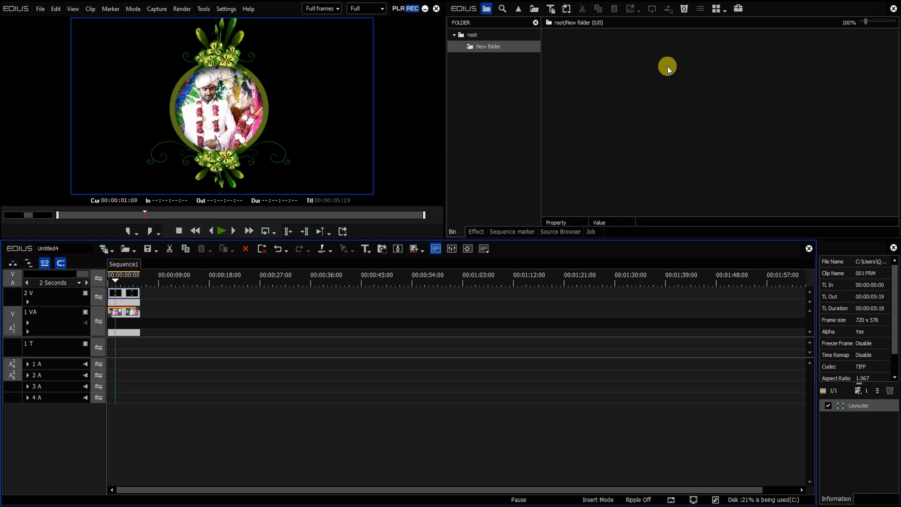
{"action": "right_click", "coordinate": [125, 264]}
{"action": "left_click", "coordinate": [136, 295]}
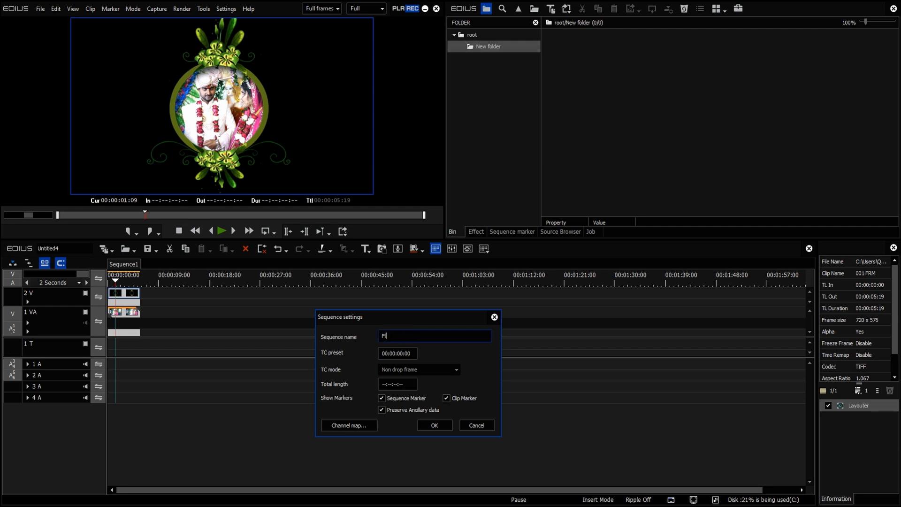
{"action": "left_click", "coordinate": [436, 425]}
{"action": "right_click", "coordinate": [120, 261]}
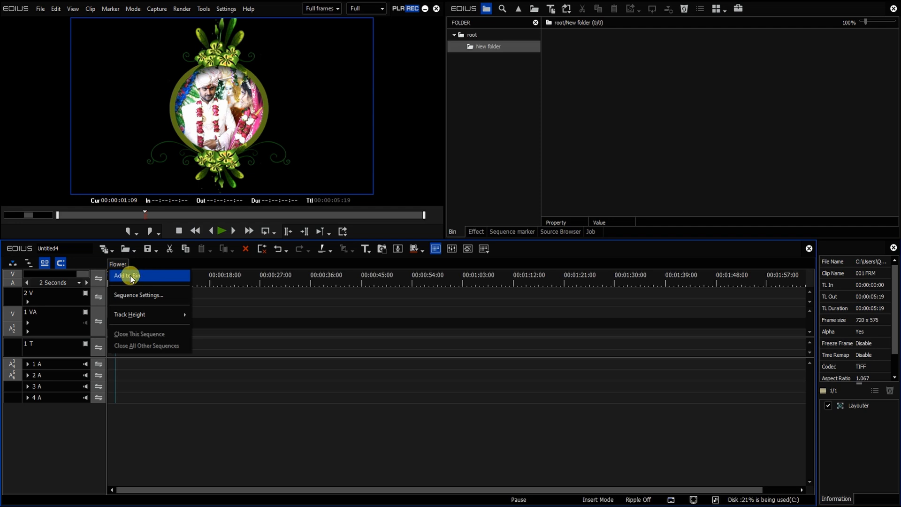
{"action": "left_click", "coordinate": [134, 277]}
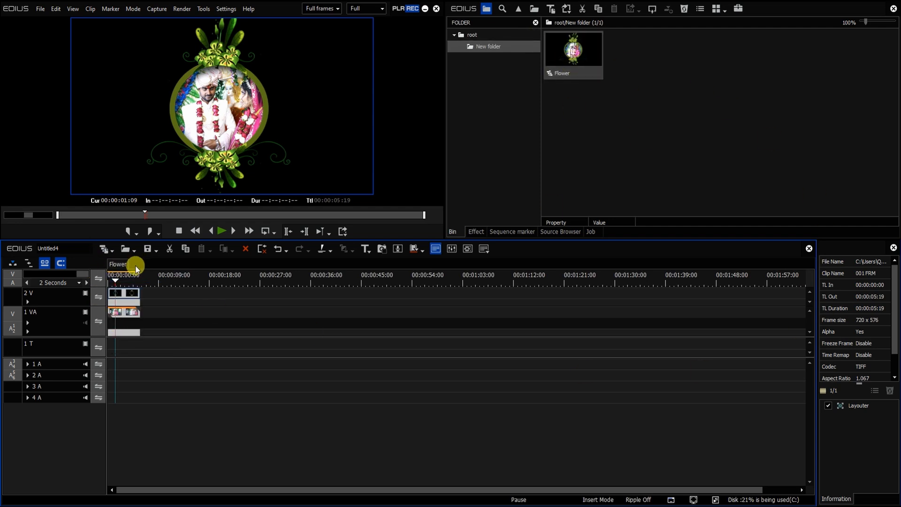
Create a new sequence with the Flower sequence placed at the start of track 1 VA, and delete the clip's audio
{"action": "left_click", "coordinate": [103, 248]}
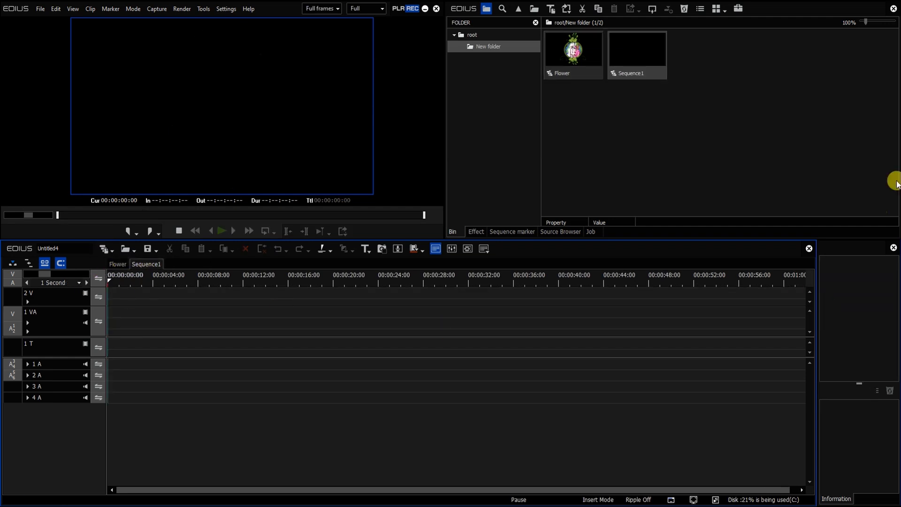
{"action": "left_click_drag", "start_coordinate": [586, 64], "coordinate": [109, 321]}
{"action": "mouse_move", "coordinate": [135, 284]}
{"action": "left_mouse_down"}
{"action": "mouse_move", "coordinate": [144, 284]}
{"action": "mouse_move", "coordinate": [134, 289]}
{"action": "left_mouse_up"}
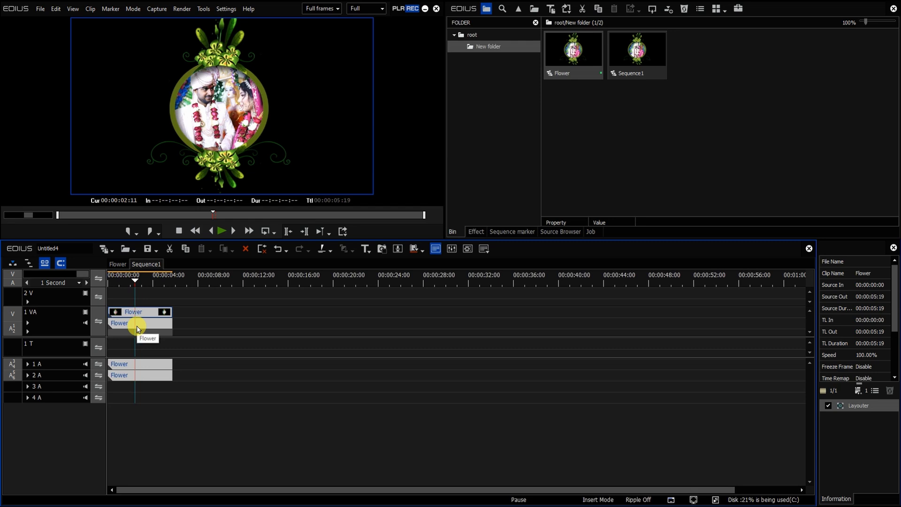
{"action": "left_click", "coordinate": [139, 328]}
{"action": "key", "text": "Delete"}
Shrink the Flower clip in the Layouter to about 50.53% and position it in the frame's lower-left corner, about X -38.29%, Y 26.44%
{"action": "left_click_drag", "start_coordinate": [117, 283], "coordinate": [128, 299]}
{"action": "left_click", "coordinate": [135, 310]}
{"action": "left_click", "coordinate": [866, 407]}
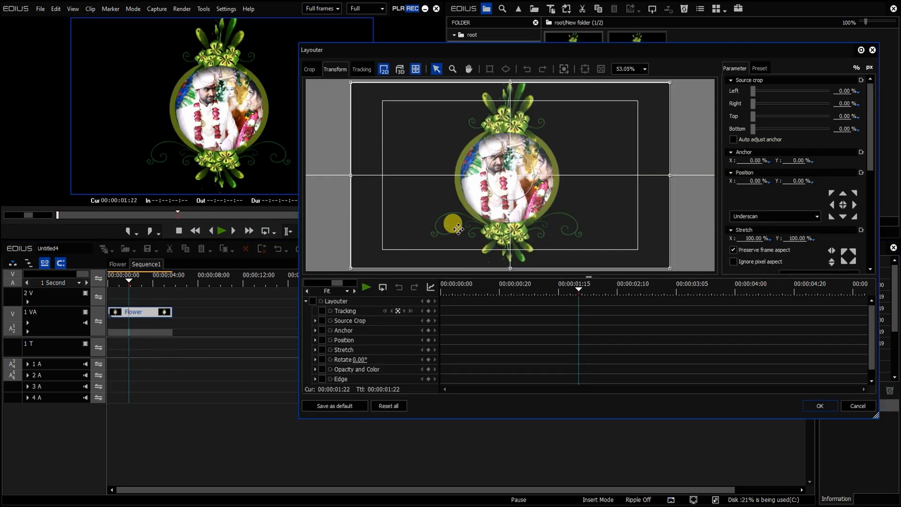
{"action": "left_click_drag", "start_coordinate": [454, 224], "coordinate": [443, 174]}
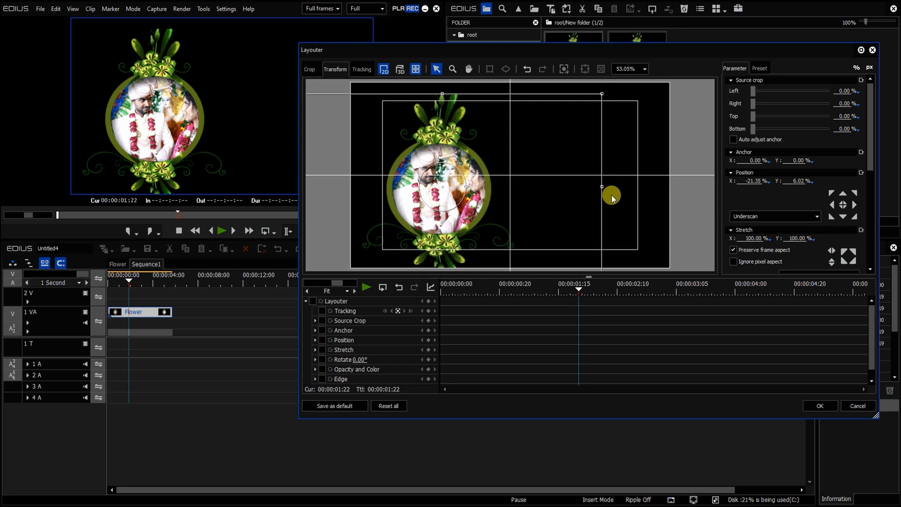
{"action": "left_click_drag", "start_coordinate": [602, 97], "coordinate": [545, 126]}
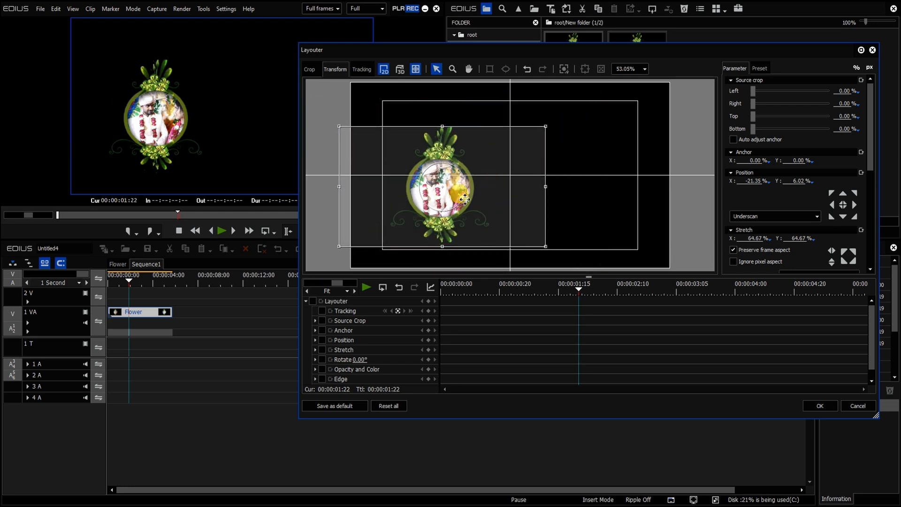
{"action": "left_click_drag", "start_coordinate": [449, 214], "coordinate": [412, 244]}
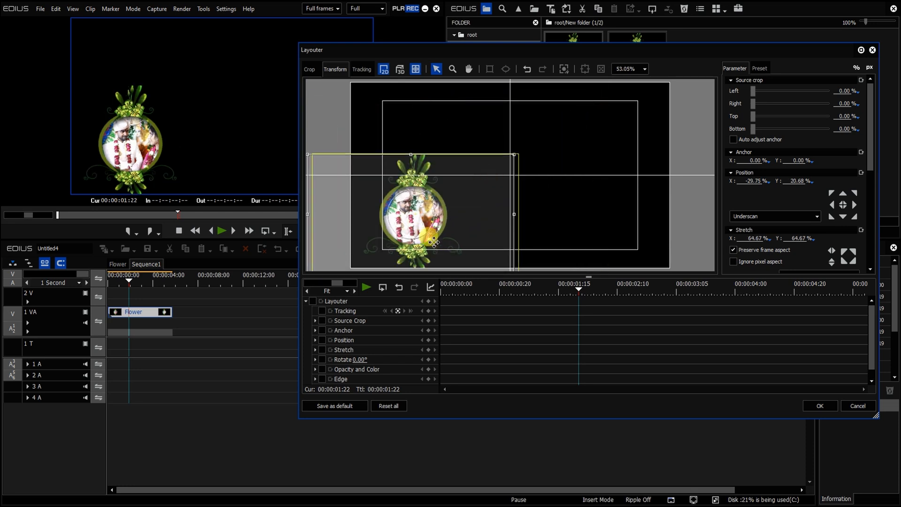
{"action": "left_click_drag", "start_coordinate": [506, 159], "coordinate": [469, 178]}
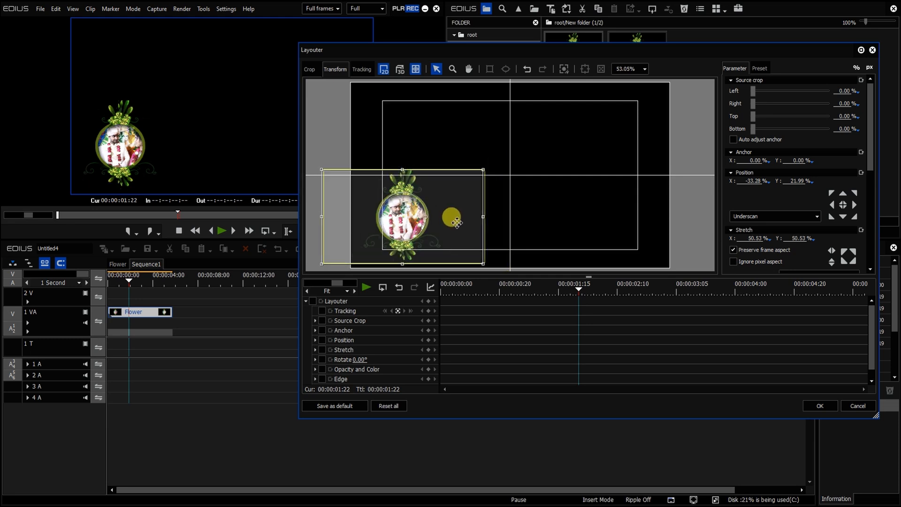
Enable Layouter keyframes at 00:00:00:00 and move the Flower clip off the frame's left edge, about X -61.71%, Y 26.18%
{"action": "left_click", "coordinate": [442, 290]}
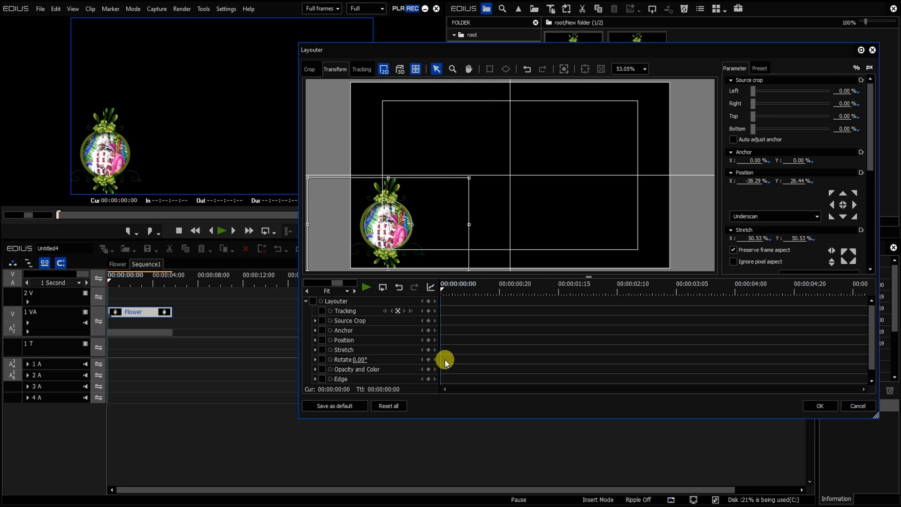
{"action": "left_click", "coordinate": [313, 300]}
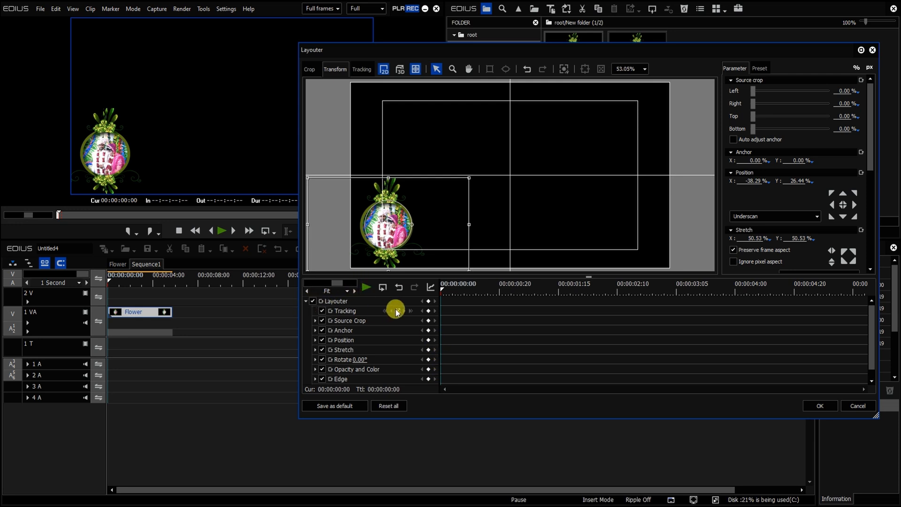
{"action": "left_click_drag", "start_coordinate": [406, 213], "coordinate": [347, 221]}
Add a position keyframe at 00:00:05:13 with the Flower clip beyond the frame's right edge, about X 75.70%, Y 24.87%, and apply the layout
{"action": "left_click_drag", "start_coordinate": [441, 286], "coordinate": [845, 329]}
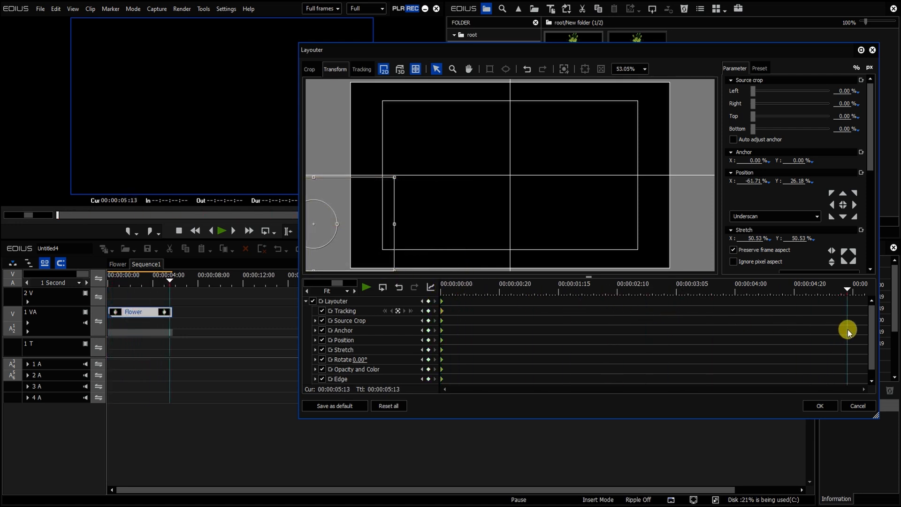
{"action": "left_click_drag", "start_coordinate": [359, 220], "coordinate": [830, 346]}
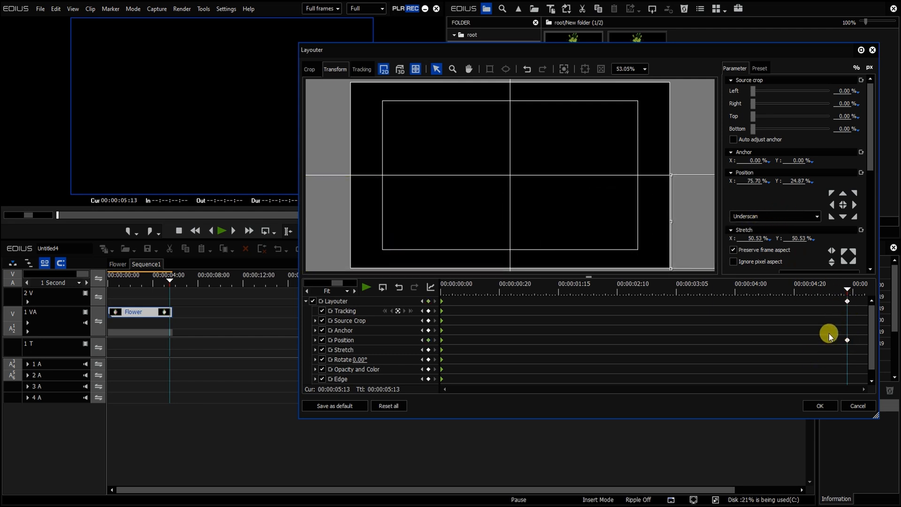
{"action": "left_click", "coordinate": [819, 404]}
Play the Flower animation from the start and move the clip up to track 2 V
{"action": "left_click", "coordinate": [108, 279]}
{"action": "key", "text": "space"}
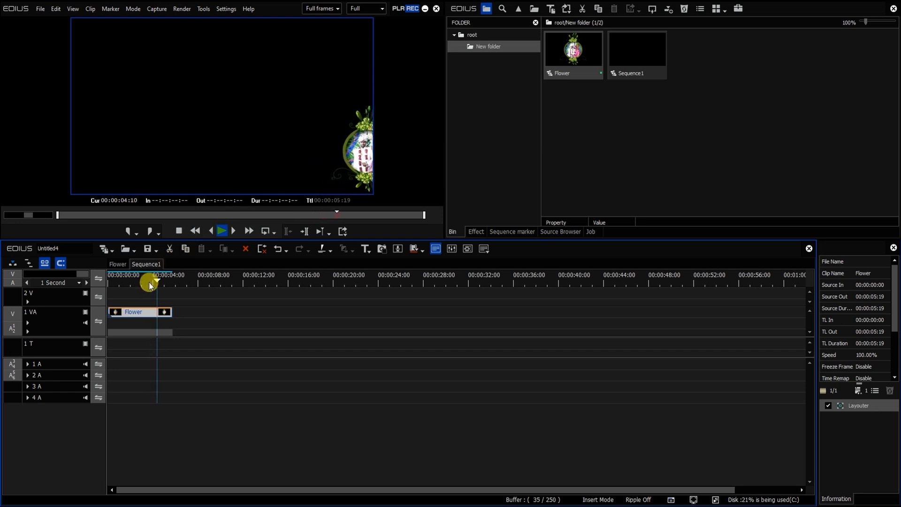
{"action": "left_click", "coordinate": [114, 282]}
{"action": "left_click_drag", "start_coordinate": [130, 310], "coordinate": [128, 294]}
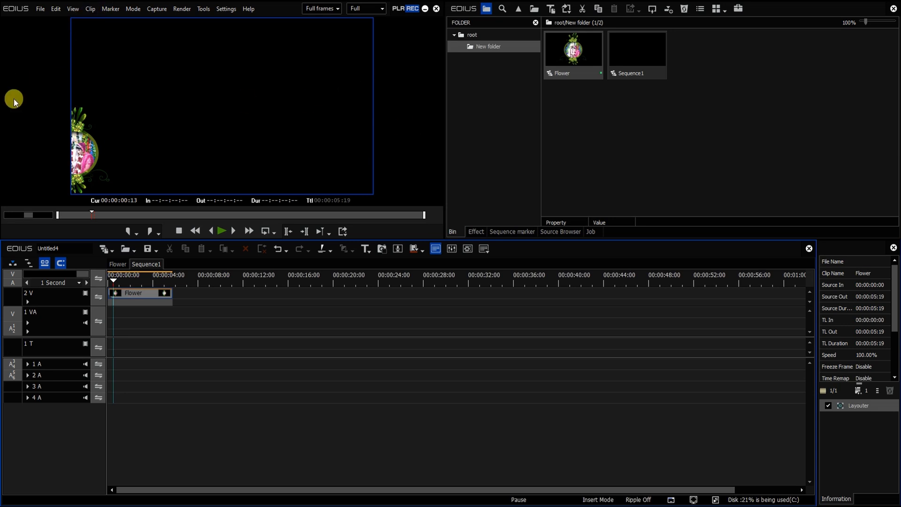
Import the Kanyadan_Geet(1080p) video from the New Volume (D:) drive into the bin's New folder
{"action": "double_click", "coordinate": [753, 141]}
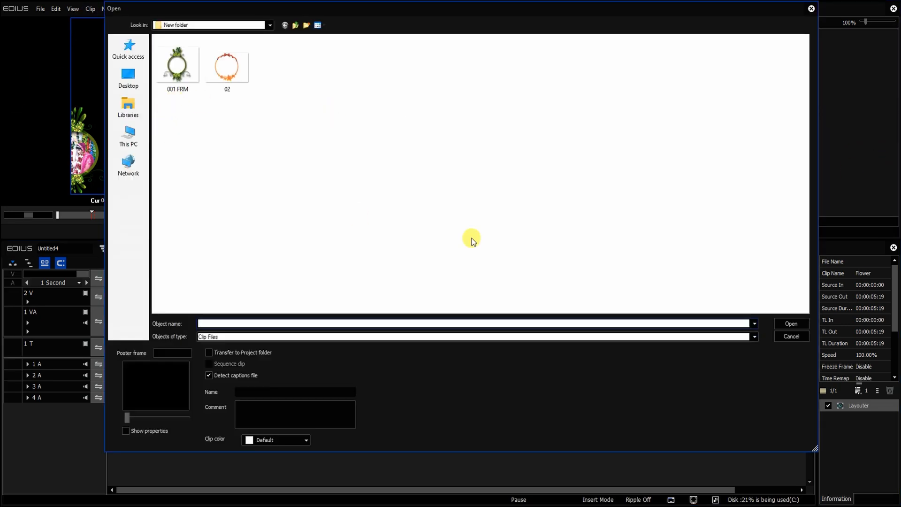
{"action": "left_click", "coordinate": [128, 135]}
{"action": "left_click", "coordinate": [307, 132]}
{"action": "double_click", "coordinate": [307, 132]}
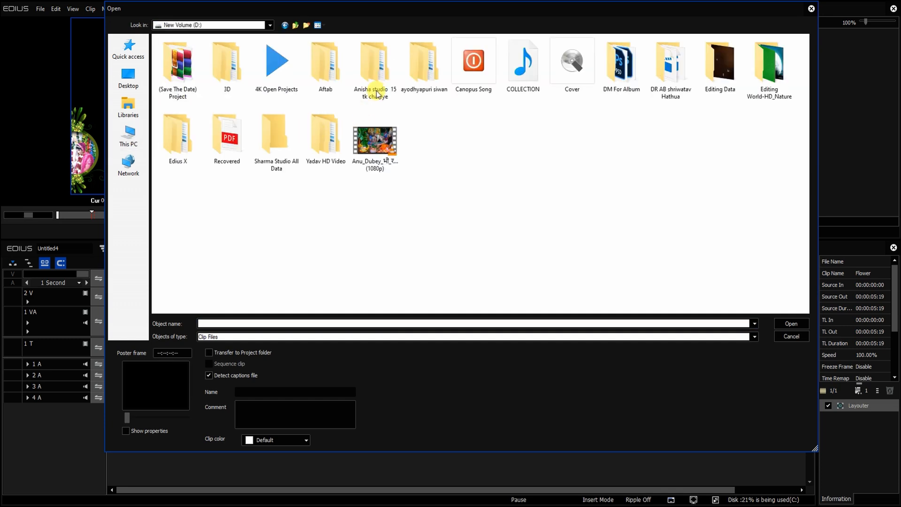
{"action": "double_click", "coordinate": [373, 139]}
Place the imported Kanyadan_Geet video at the start of track 1 VA and mute that track's audio
{"action": "left_click_drag", "start_coordinate": [696, 52], "coordinate": [105, 319]}
{"action": "left_click", "coordinate": [85, 322]}
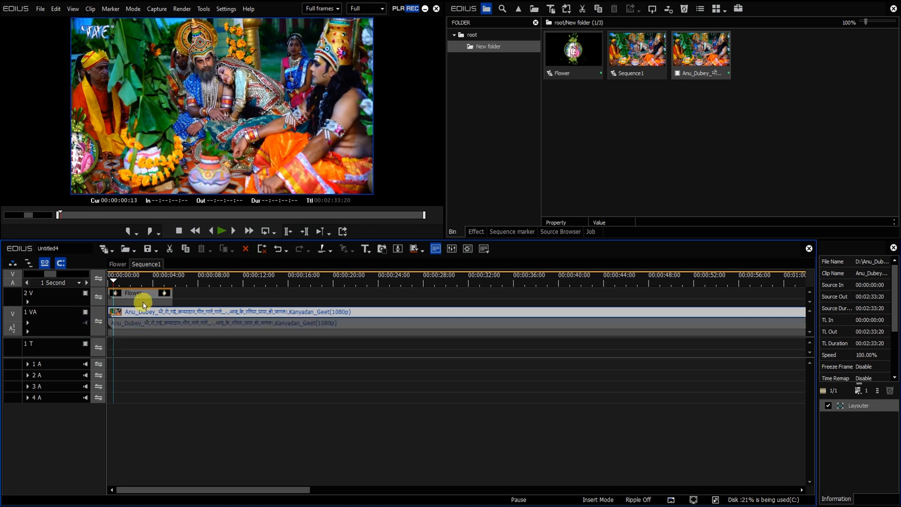
Play the sequence from the start and scrub back to about 00:00:02:05 to check the Flower overlay on the video
{"action": "left_click_drag", "start_coordinate": [113, 281], "coordinate": [101, 282]}
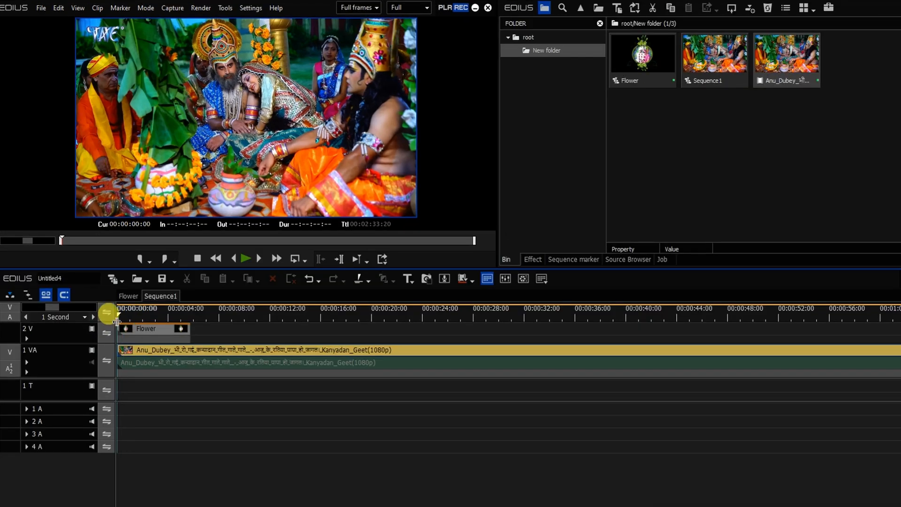
{"action": "key", "text": "space"}
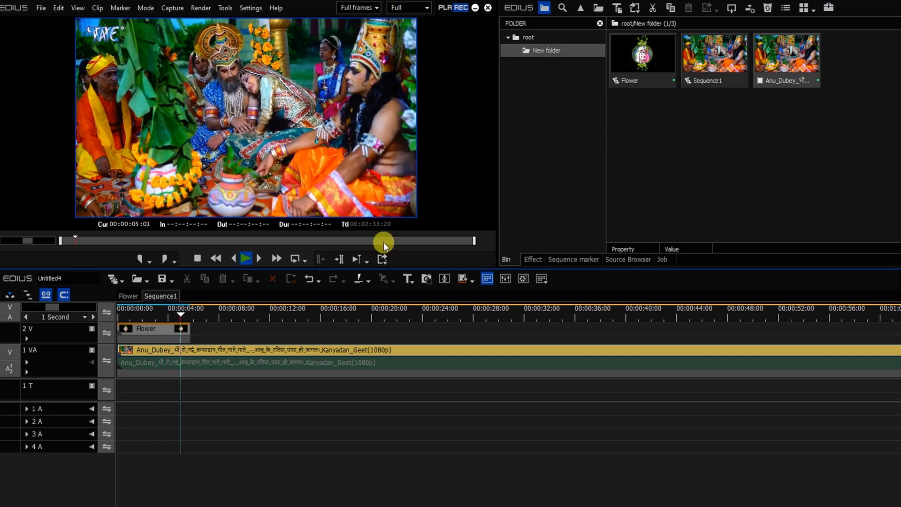
{"action": "left_click_drag", "start_coordinate": [165, 317], "coordinate": [145, 320]}
{"action": "left_click", "coordinate": [146, 333]}
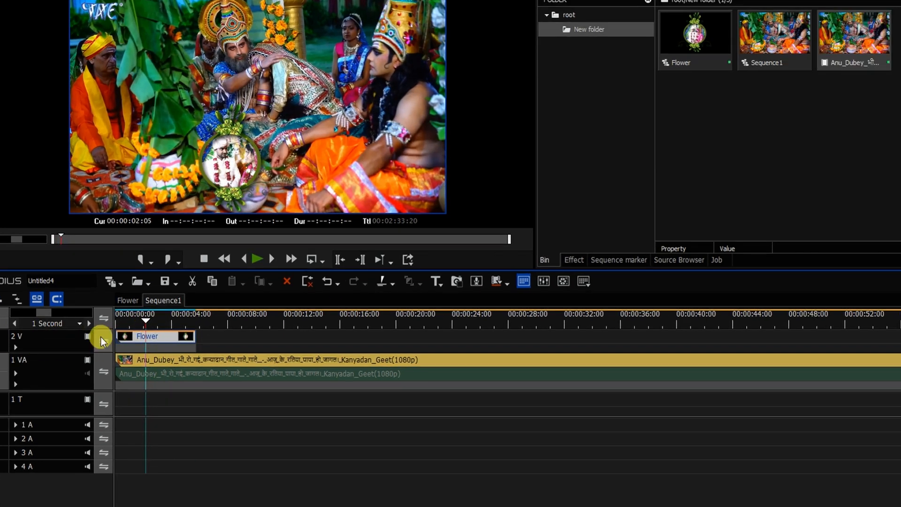
Add 2 V tracks above track 2 V
{"action": "right_click", "coordinate": [36, 341]}
{"action": "mouse_move", "coordinate": [55, 443]}
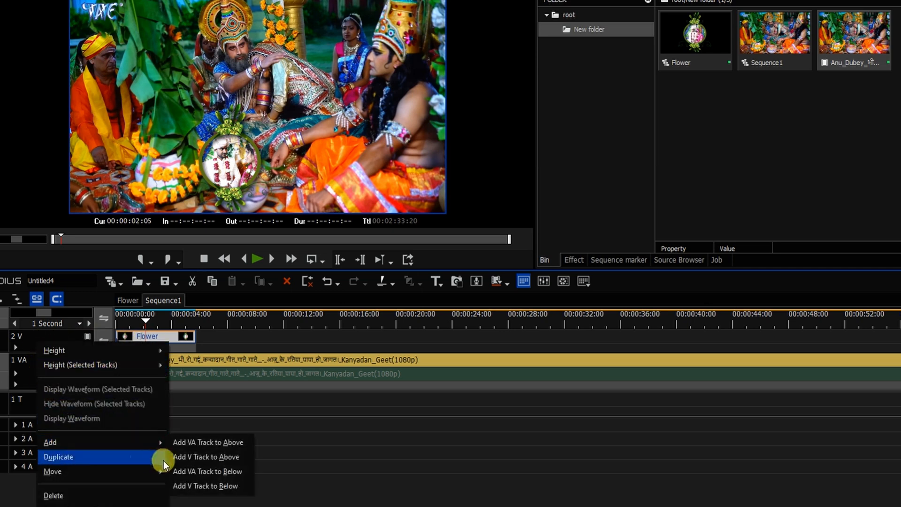
{"action": "left_click", "coordinate": [209, 459]}
{"action": "type", "text": "2"}
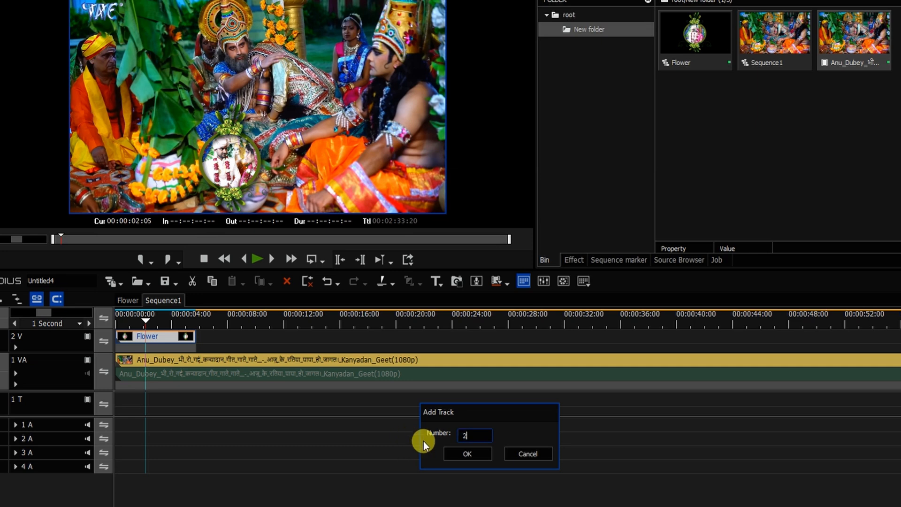
{"action": "left_click", "coordinate": [464, 454]}
Try placing a fresh Flower clip from the bin on track 3 V at 00:00:02:03, check it, and delete it
{"action": "mouse_move", "coordinate": [148, 328]}
{"action": "left_mouse_down"}
{"action": "mouse_move", "coordinate": [111, 330]}
{"action": "mouse_move", "coordinate": [145, 337]}
{"action": "left_mouse_up"}
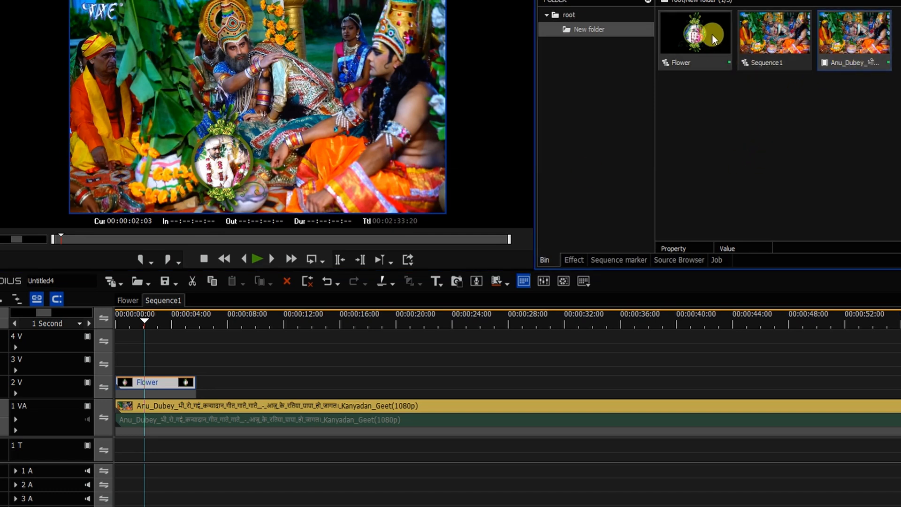
{"action": "left_click", "coordinate": [682, 51]}
{"action": "left_click_drag", "start_coordinate": [683, 51], "coordinate": [156, 365]}
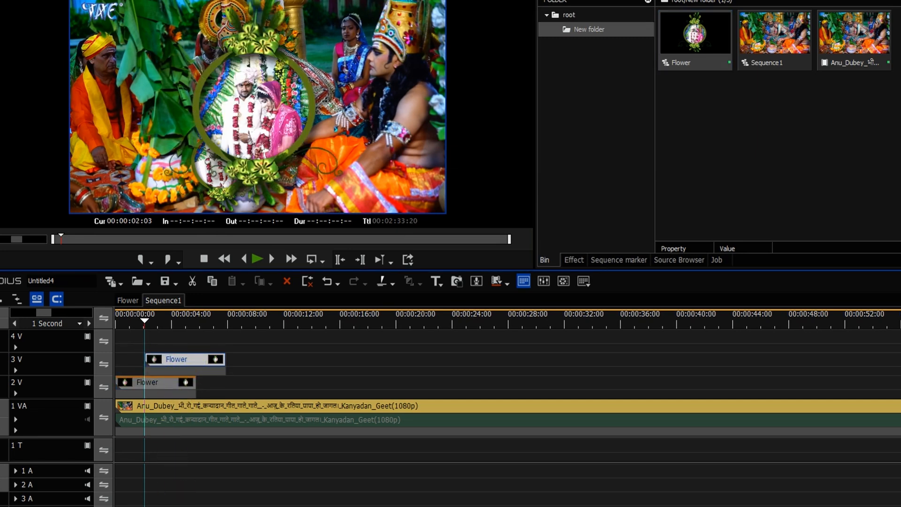
{"action": "left_click", "coordinate": [119, 321]}
{"action": "left_click", "coordinate": [168, 338]}
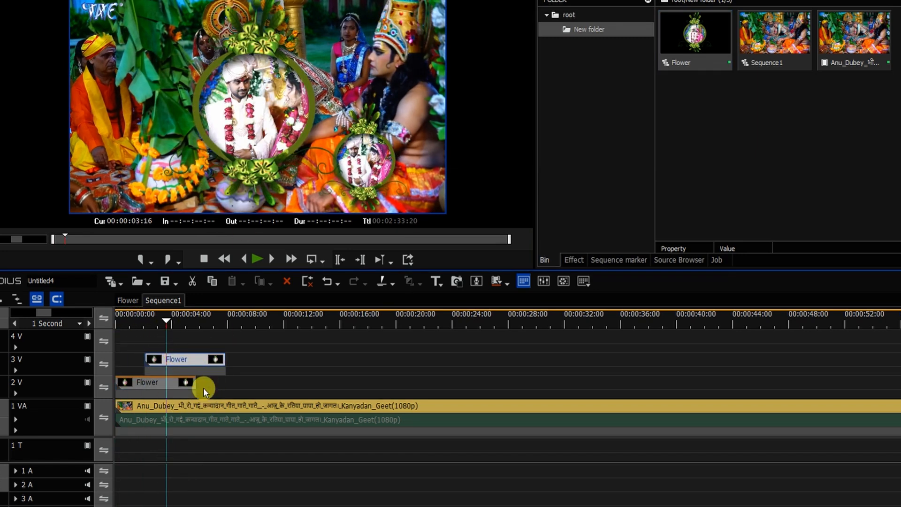
{"action": "key", "text": "Delete"}
Copy the animated Flower clip from track 2 V onto 3 V in Overwrite mode, starting about 1.5 seconds into the timeline
{"action": "left_click", "coordinate": [173, 387]}
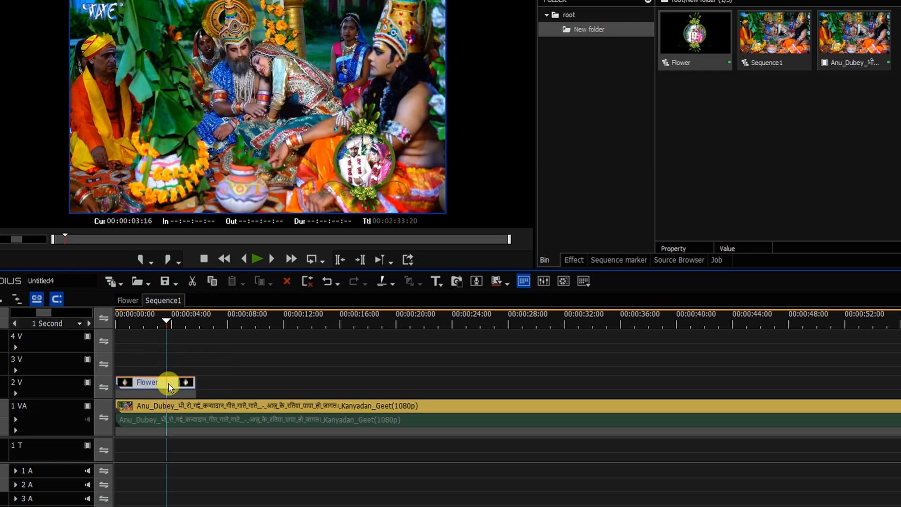
{"action": "left_click_drag", "start_coordinate": [185, 364], "coordinate": [192, 365]}
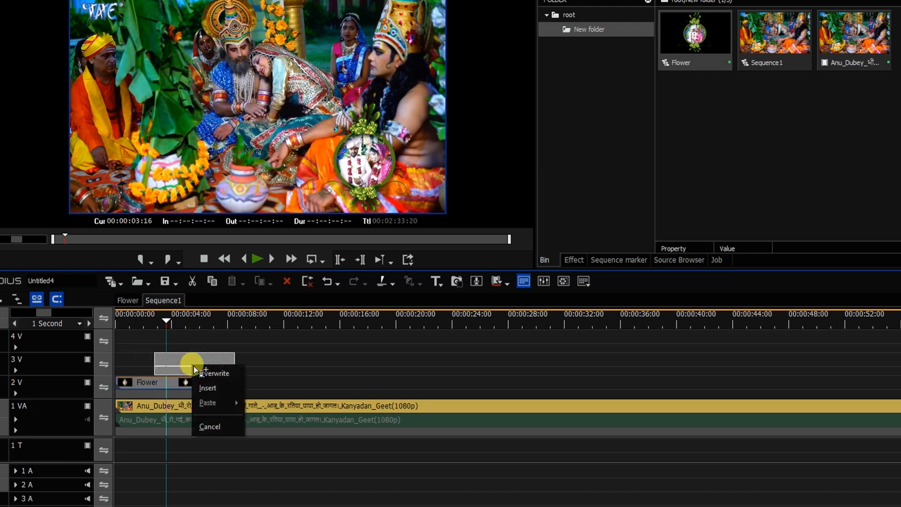
{"action": "left_click", "coordinate": [220, 373]}
{"action": "left_click_drag", "start_coordinate": [177, 363], "coordinate": [156, 361]}
Play the sequence from 00:00:00:00 to check the spacing between the two moving Flower frames
{"action": "left_click", "coordinate": [112, 321]}
{"action": "left_click", "coordinate": [129, 385]}
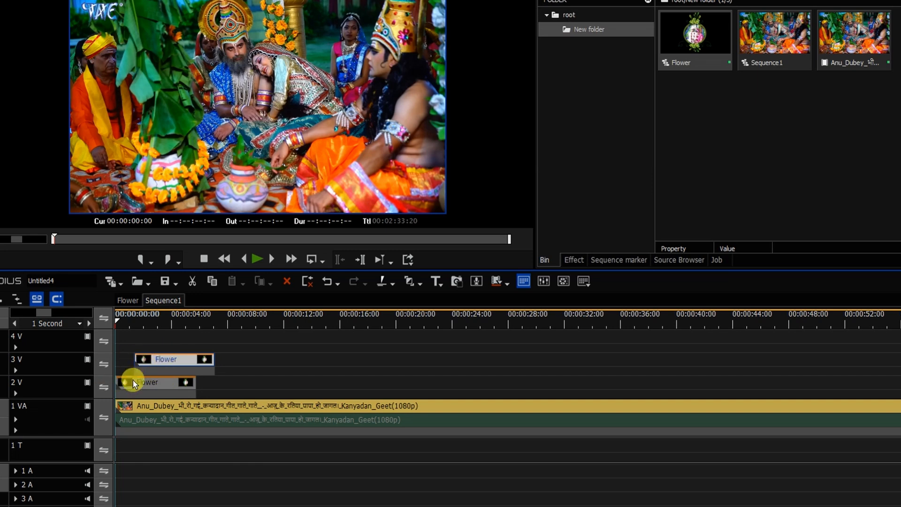
{"action": "key", "text": "space"}
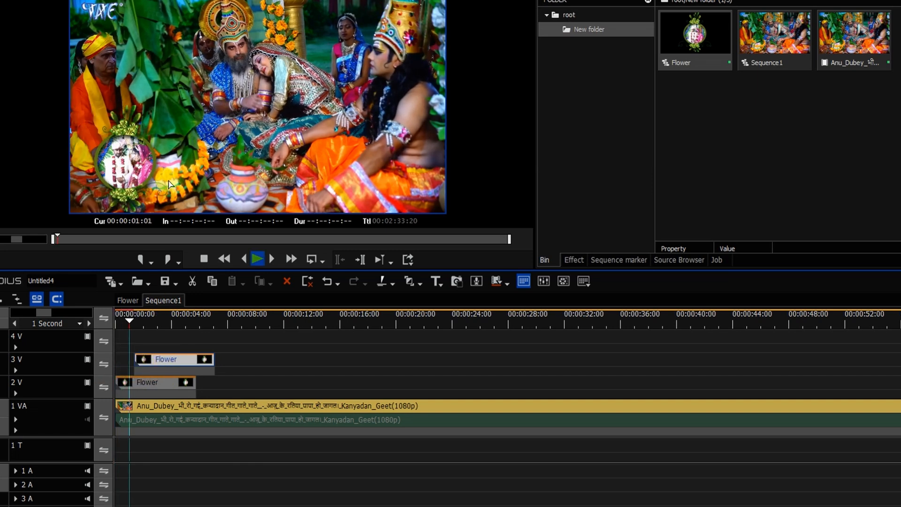
Shift the 3 V Flower clip so it starts a little after 00:00:02:00, and play the sequence to check the wider spacing
{"action": "left_click", "coordinate": [169, 359]}
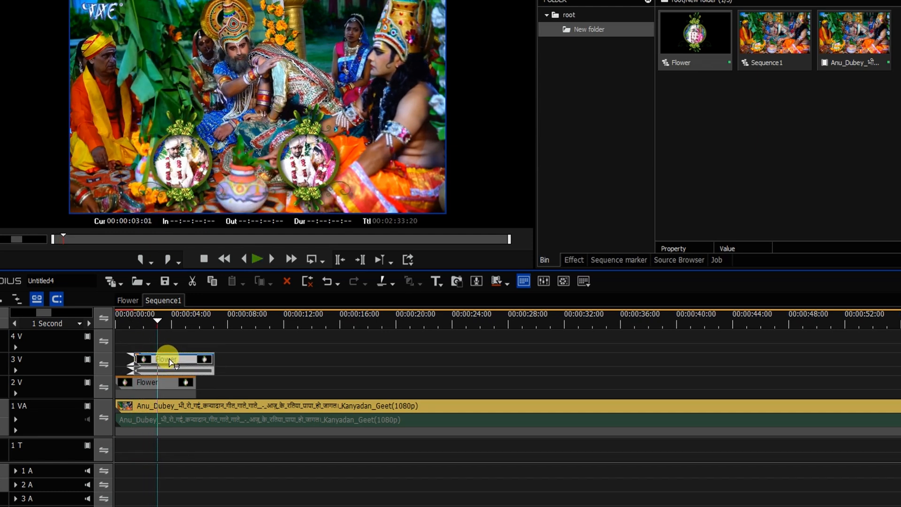
{"action": "left_click_drag", "start_coordinate": [172, 359], "coordinate": [186, 360]}
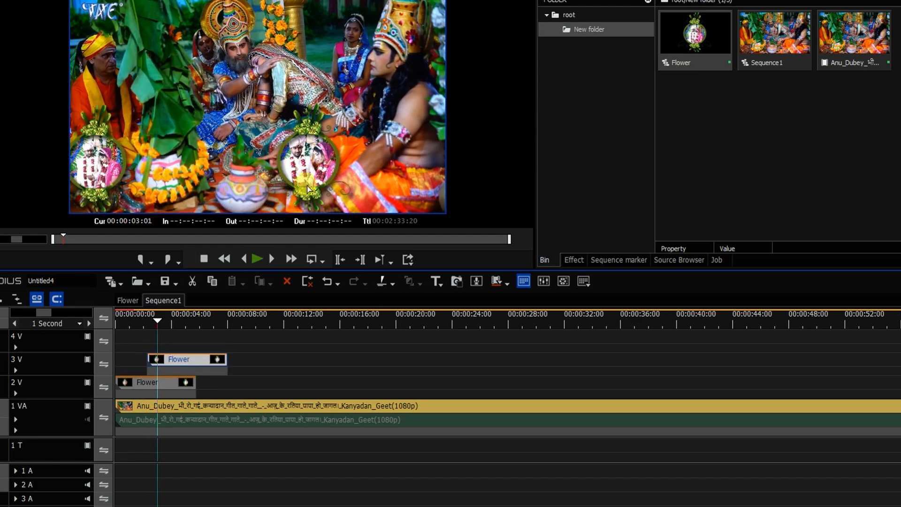
{"action": "key", "text": "space"}
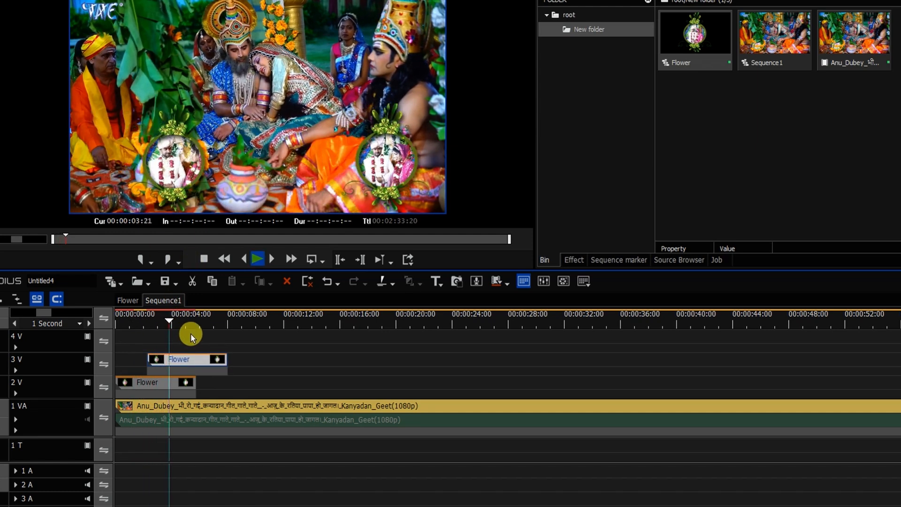